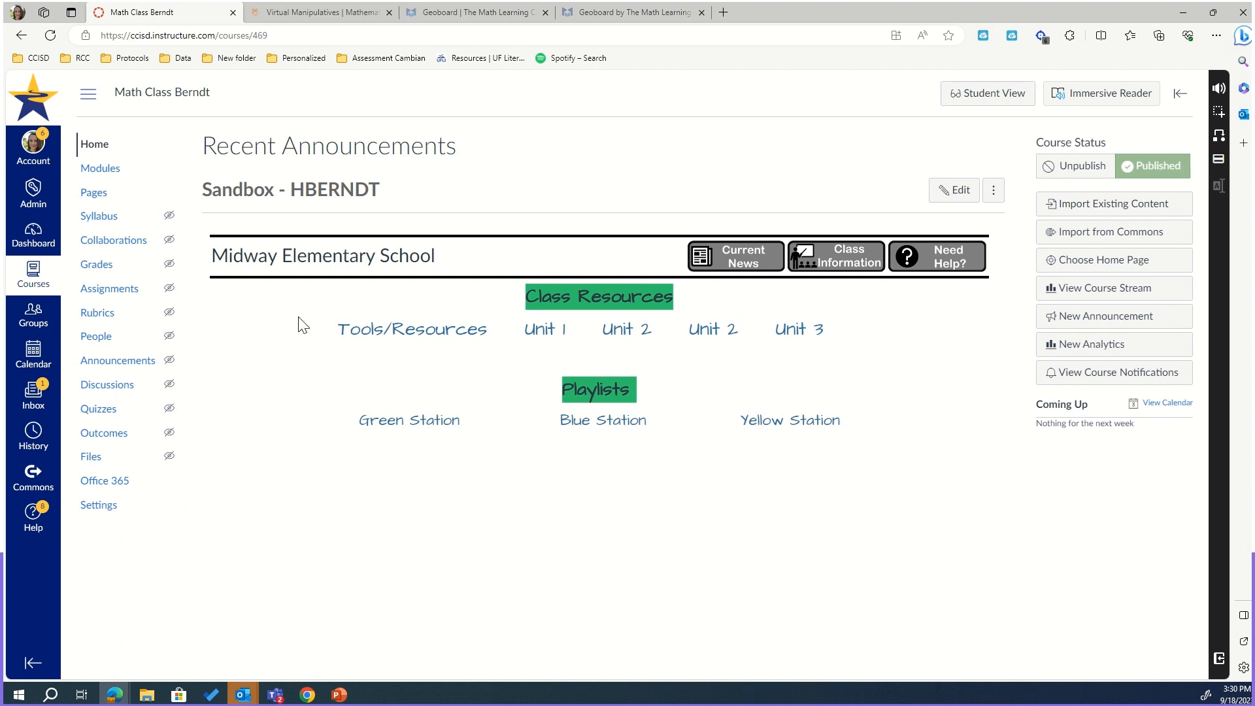
Step: Open the math course's modules page and collapse the Class Information module
{"action": "left_click", "coordinate": [95, 178]}
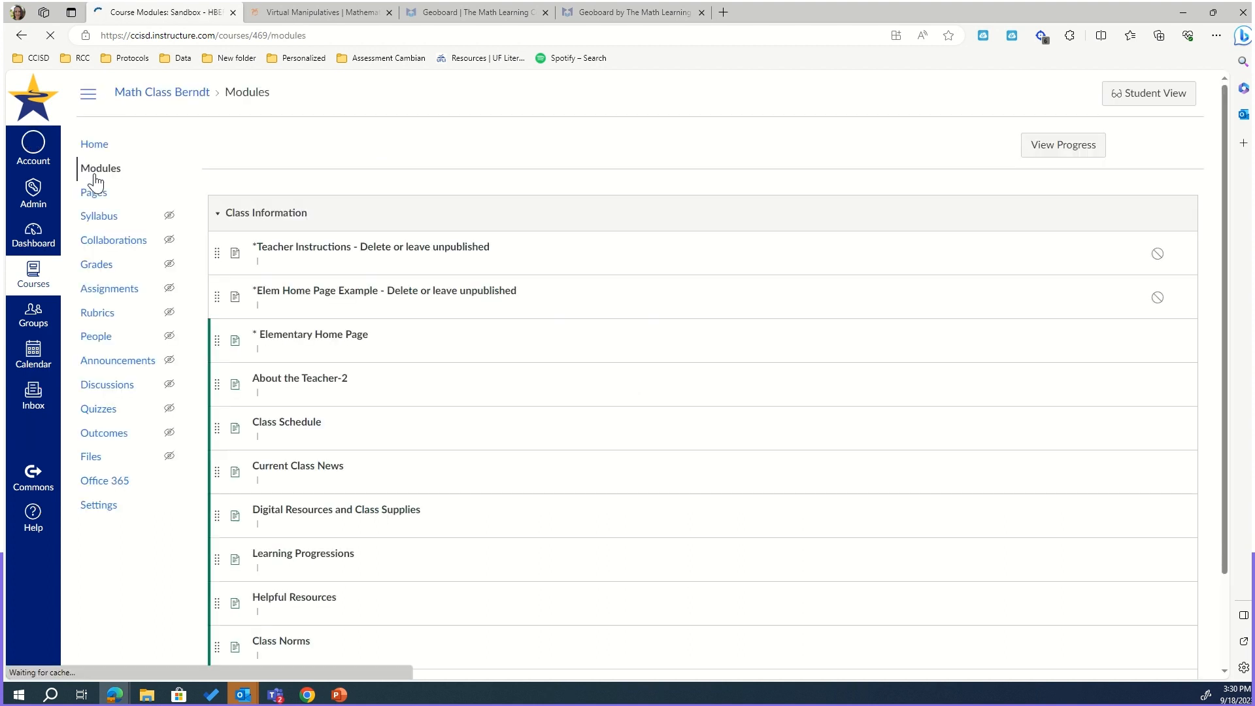
{"action": "left_click", "coordinate": [219, 220]}
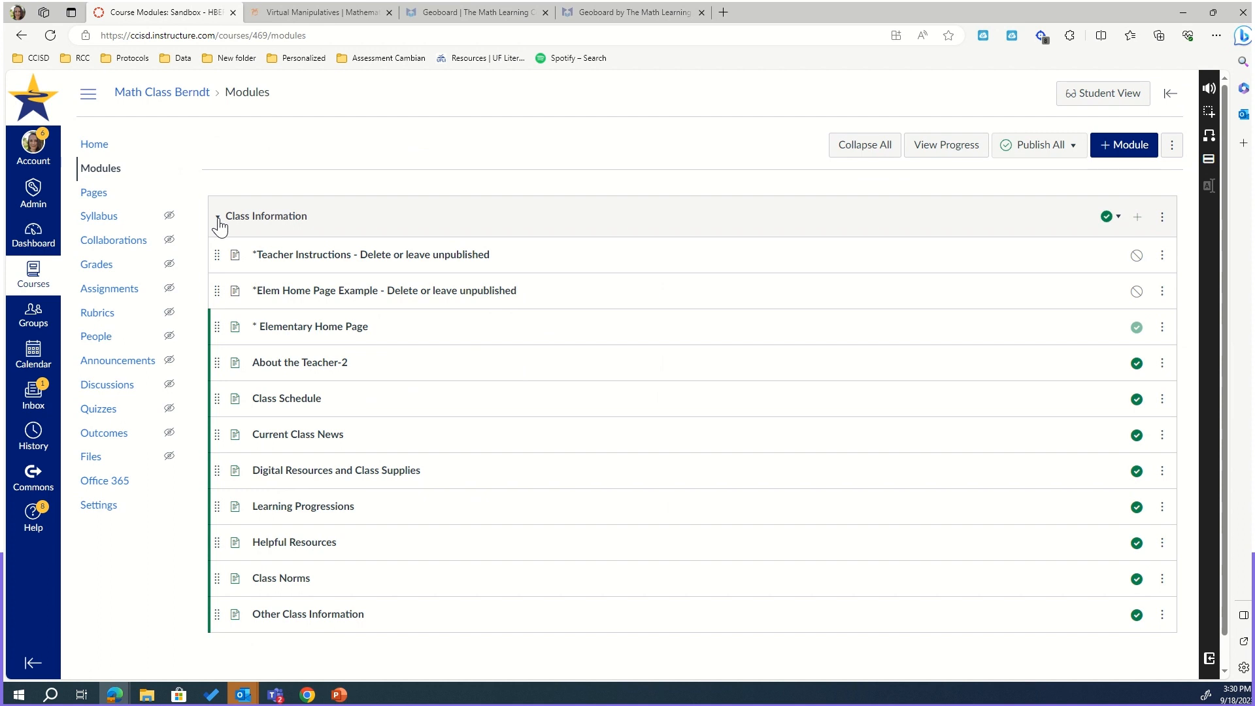
{"action": "left_click", "coordinate": [219, 223]}
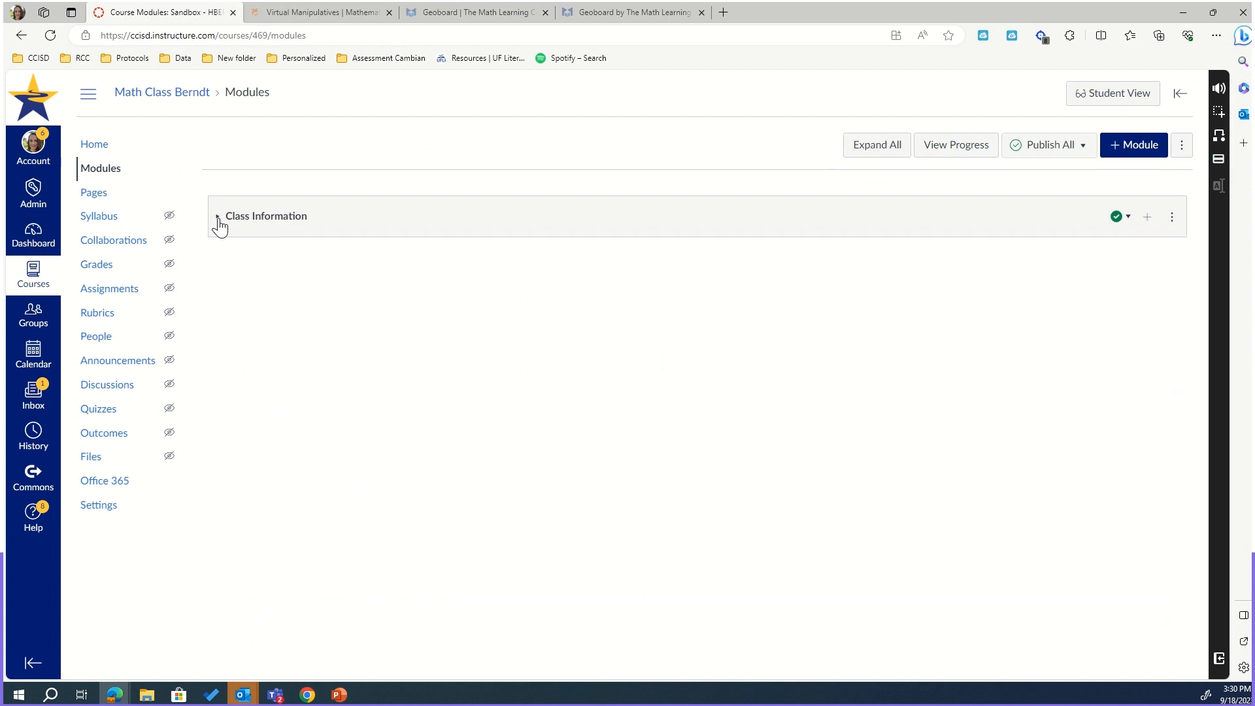
Step: Create a new module named Links and Resources
{"action": "left_click", "coordinate": [1132, 154]}
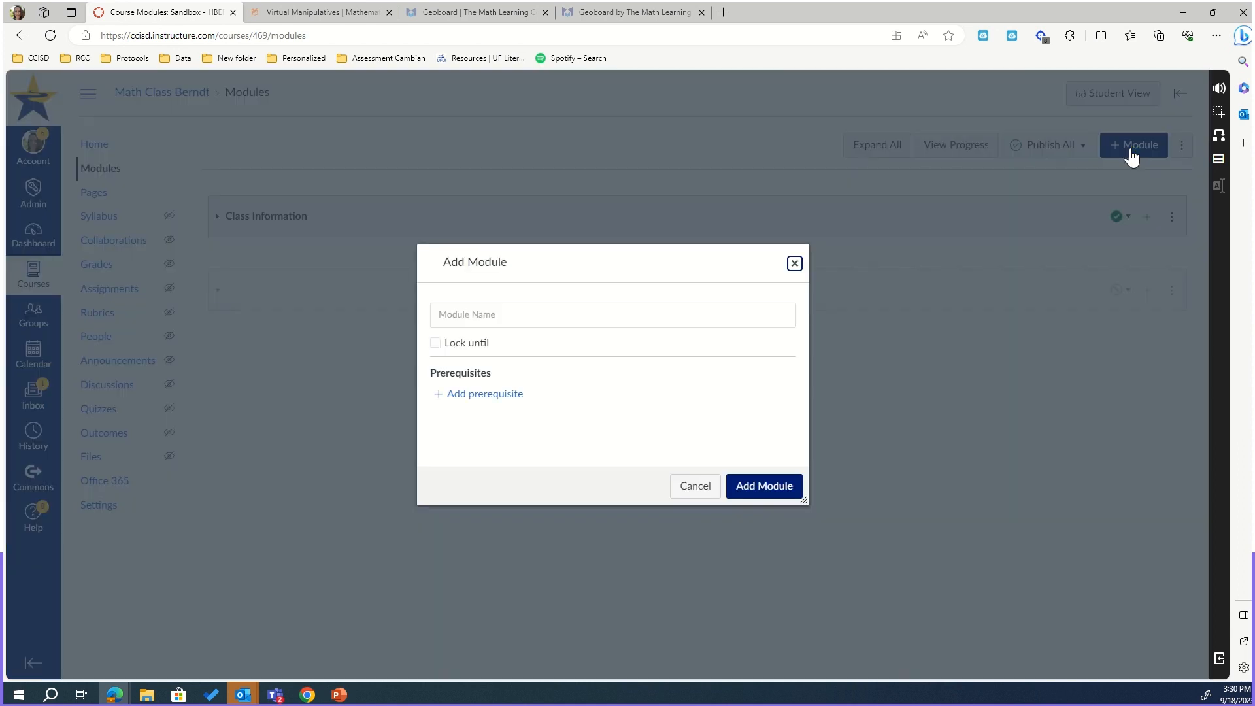
{"action": "left_click", "coordinate": [576, 312]}
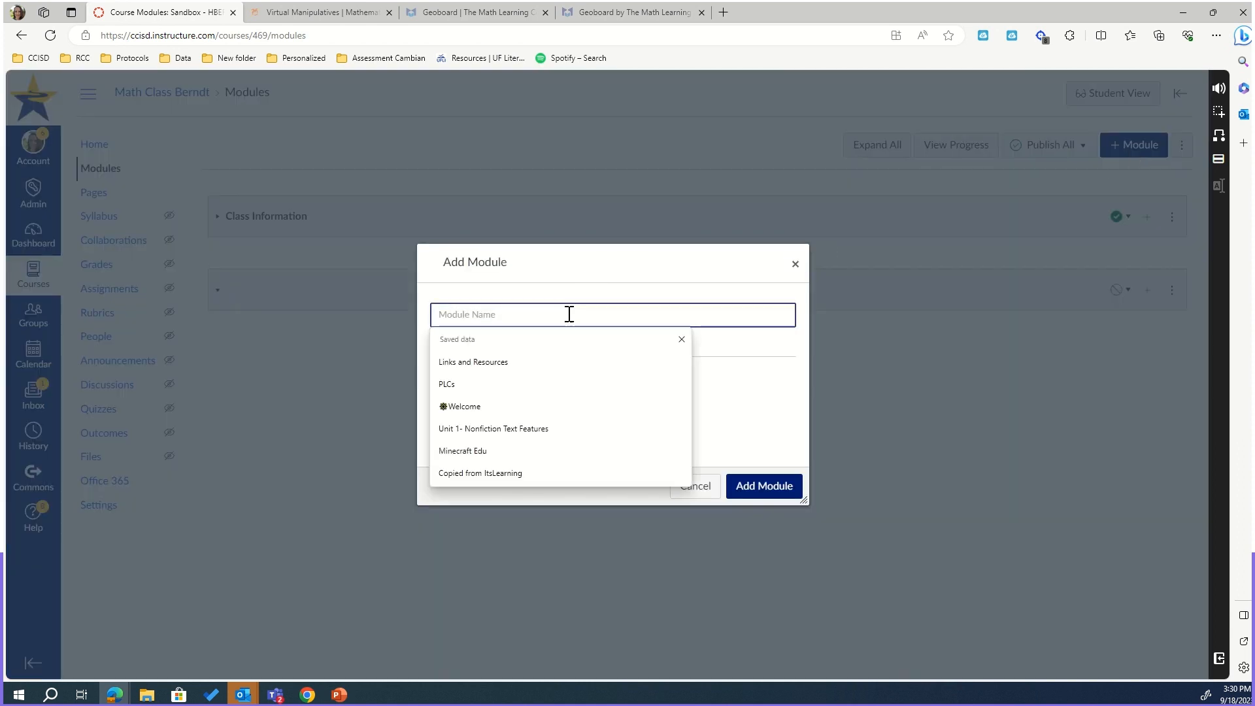
{"action": "left_click", "coordinate": [567, 361]}
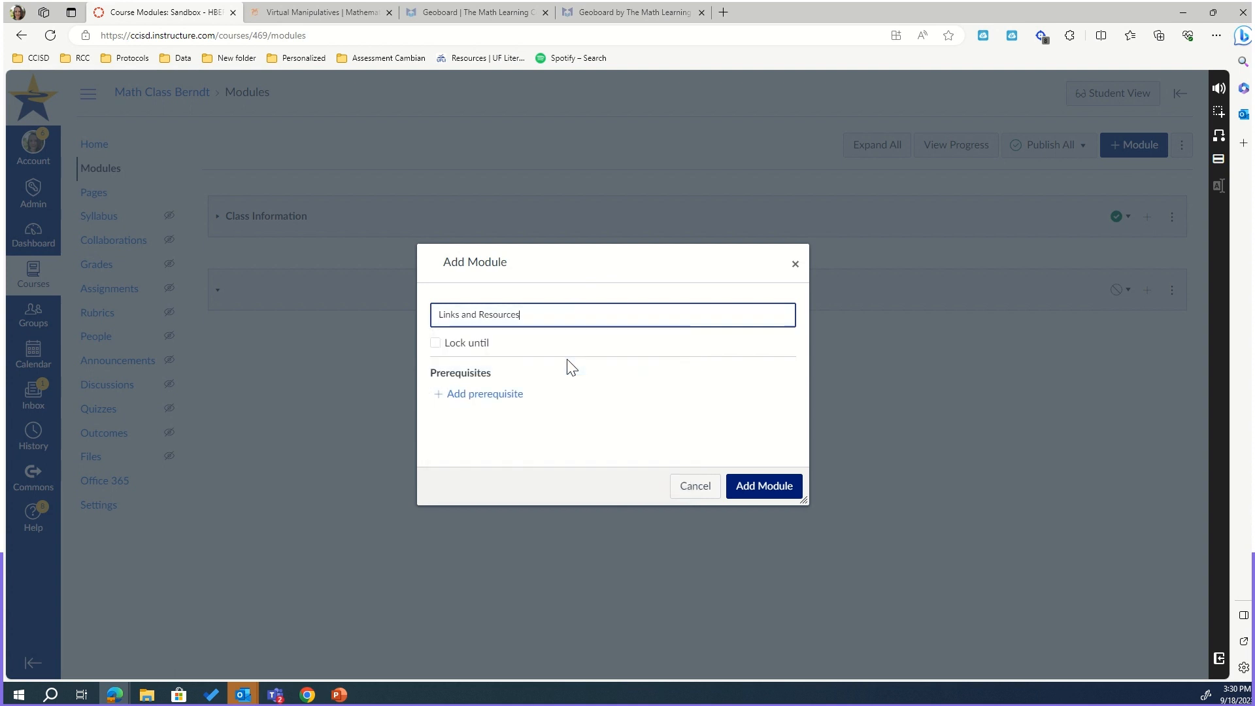
{"action": "left_click", "coordinate": [767, 491]}
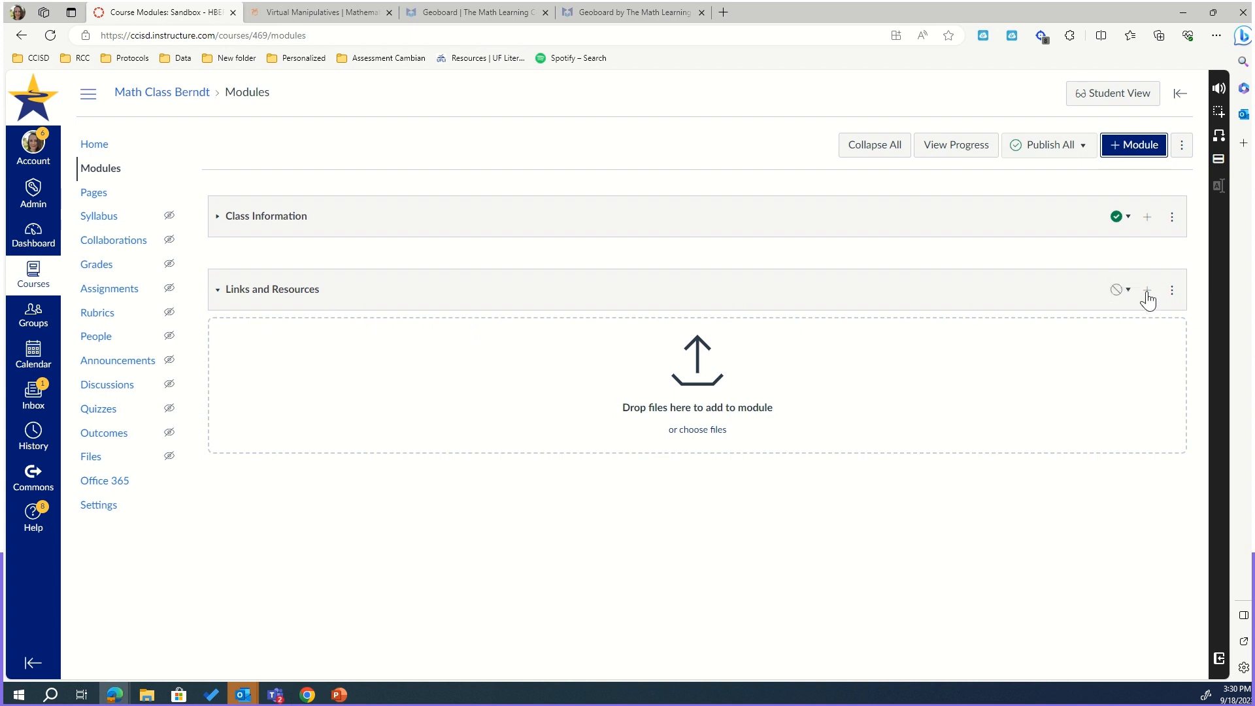
{"action": "left_click", "coordinate": [1148, 293]}
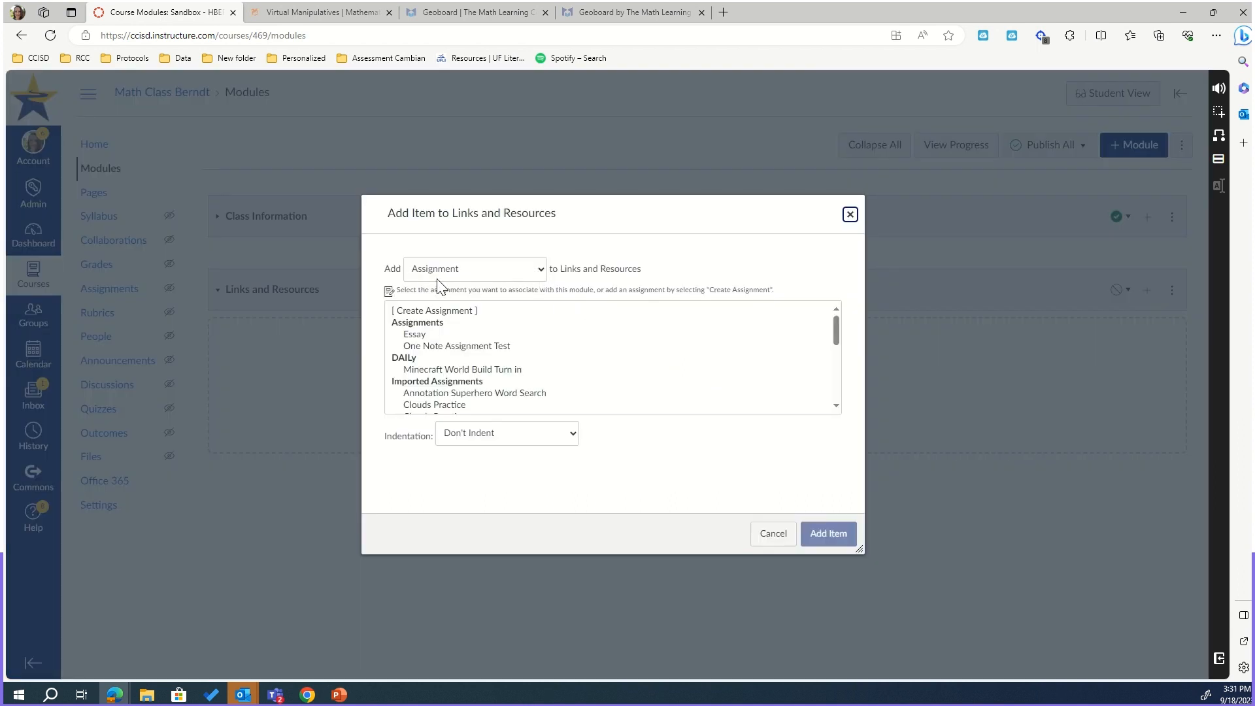
{"action": "left_click", "coordinate": [543, 271]}
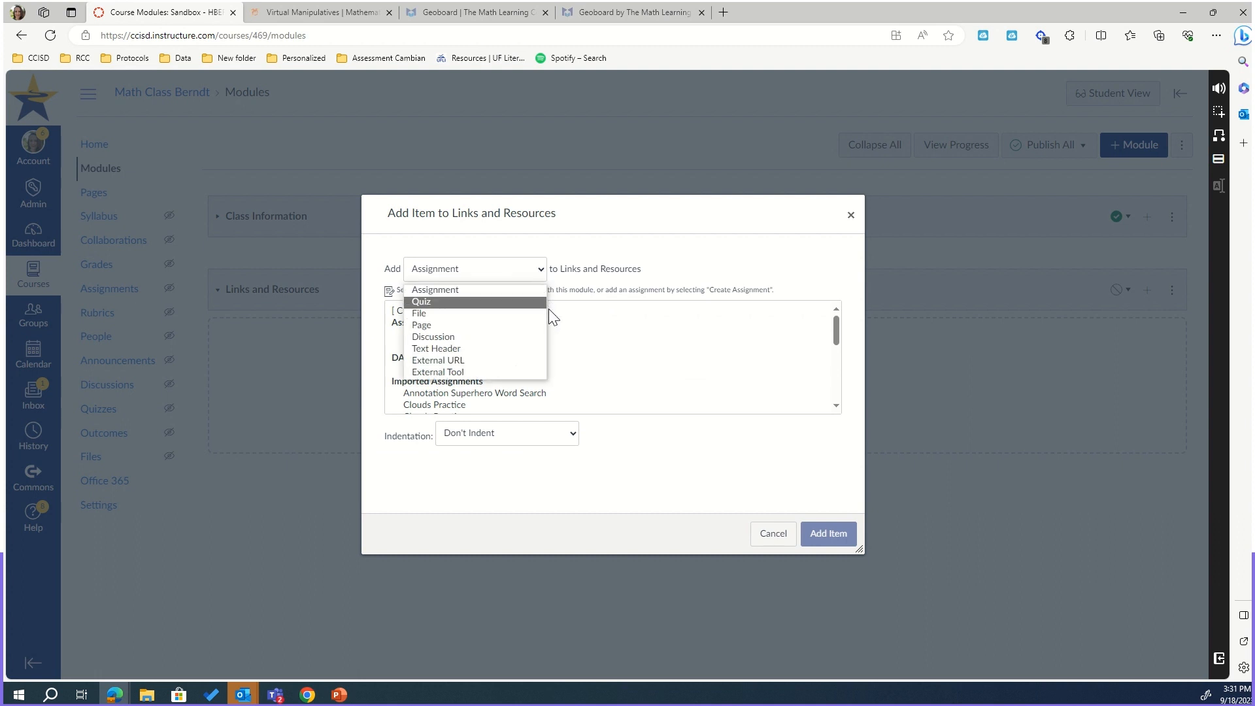
{"action": "left_click", "coordinate": [512, 362]}
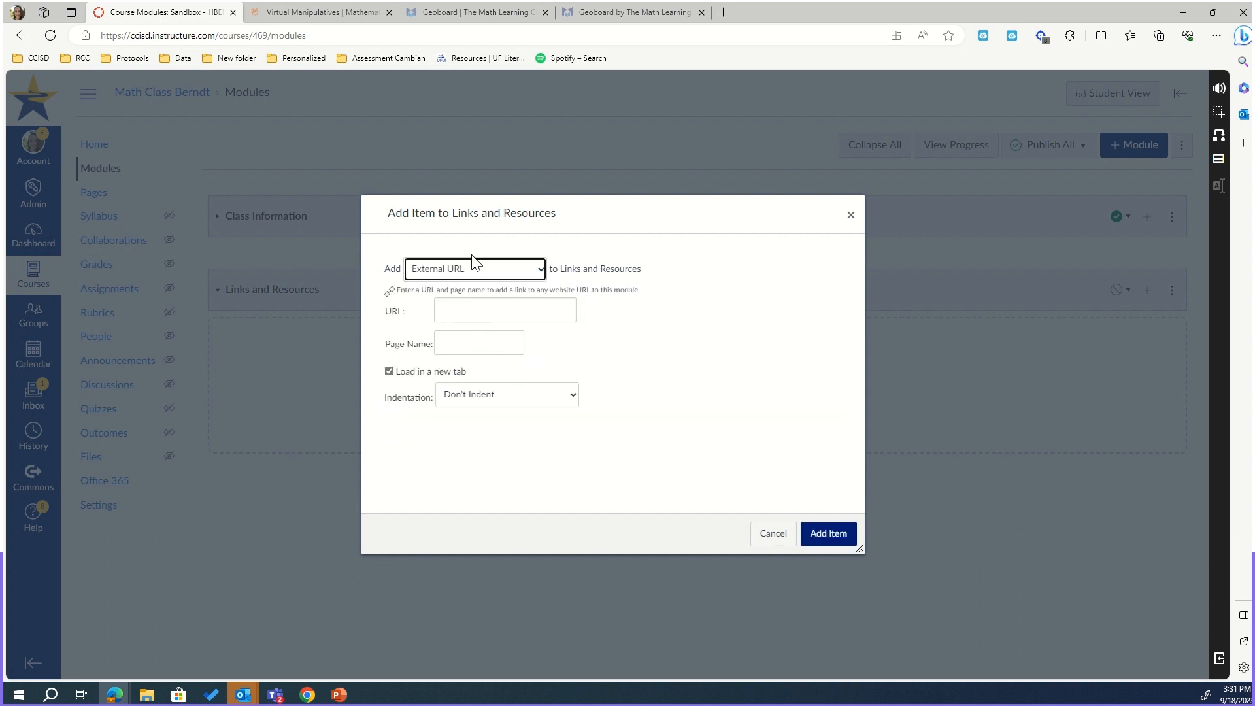
{"action": "left_click", "coordinate": [499, 7]}
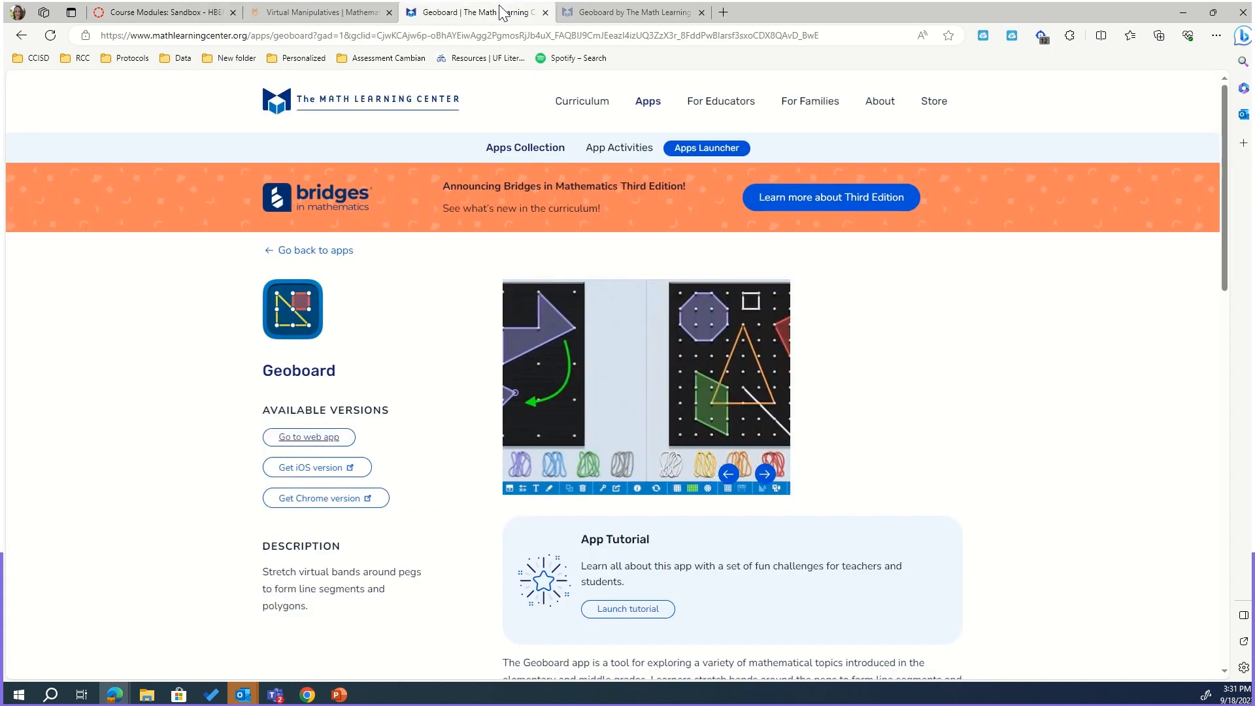
{"action": "left_click", "coordinate": [590, 12]}
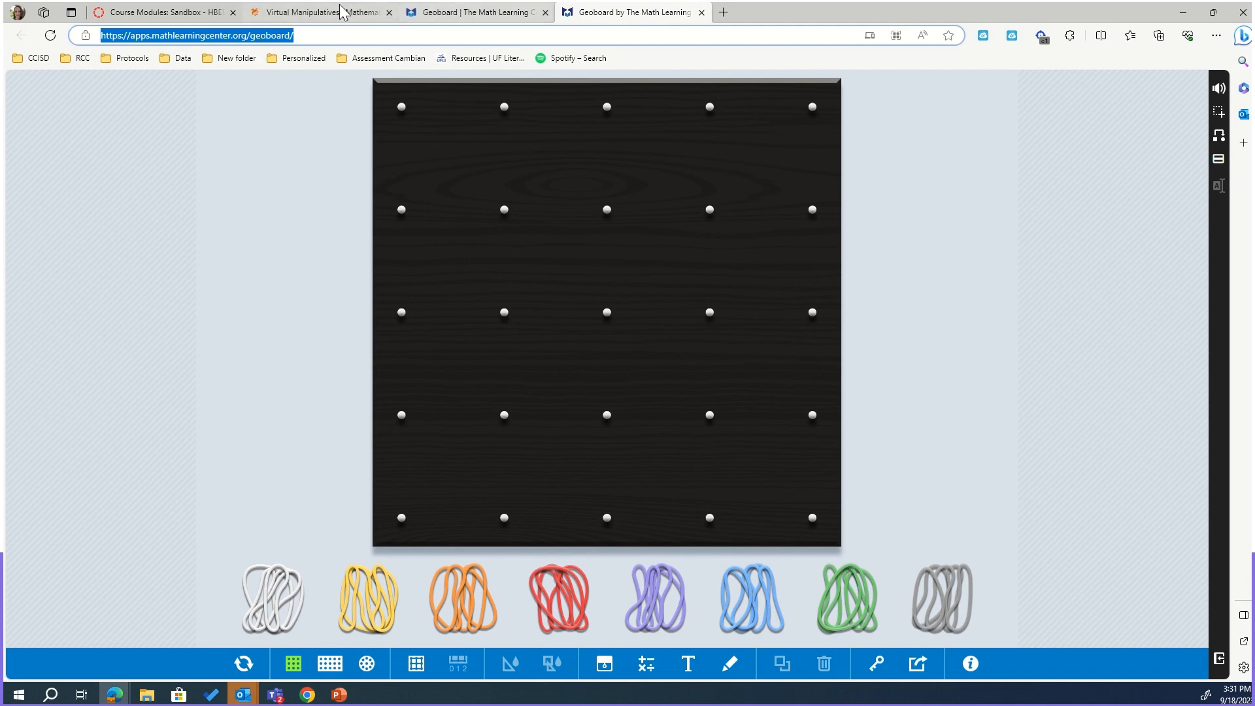
{"action": "left_click", "coordinate": [175, 14]}
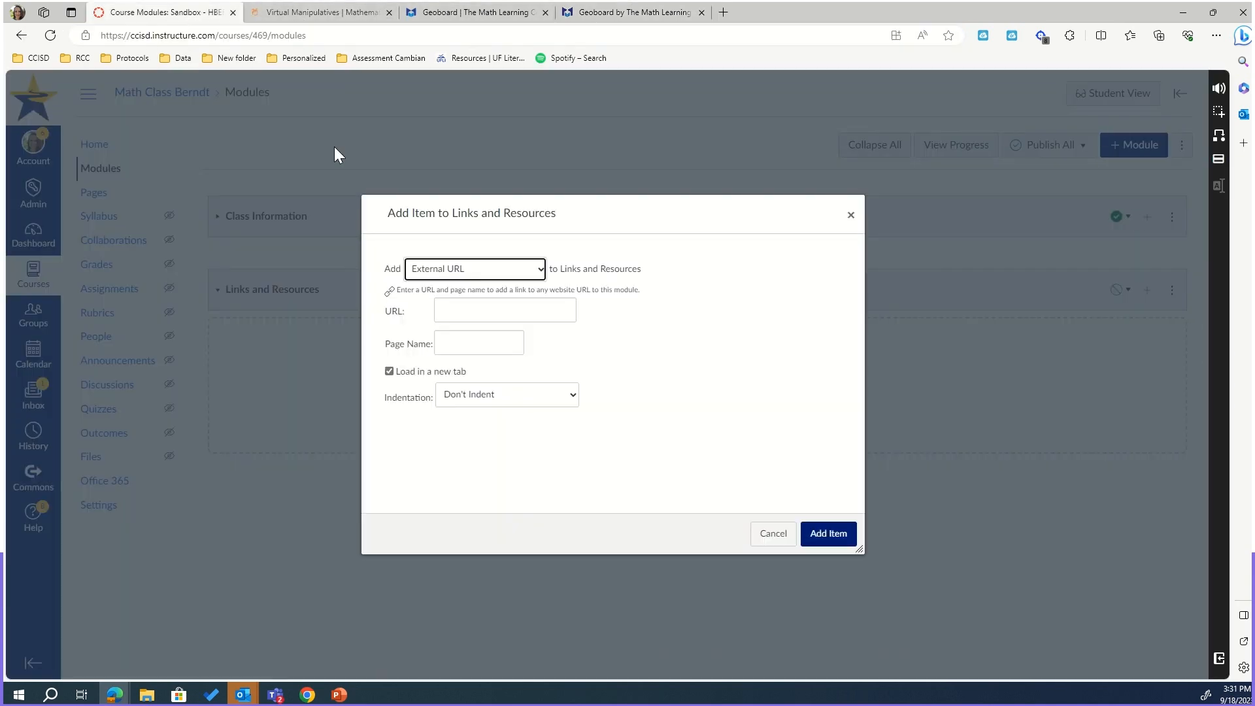
{"action": "left_click", "coordinate": [460, 307]}
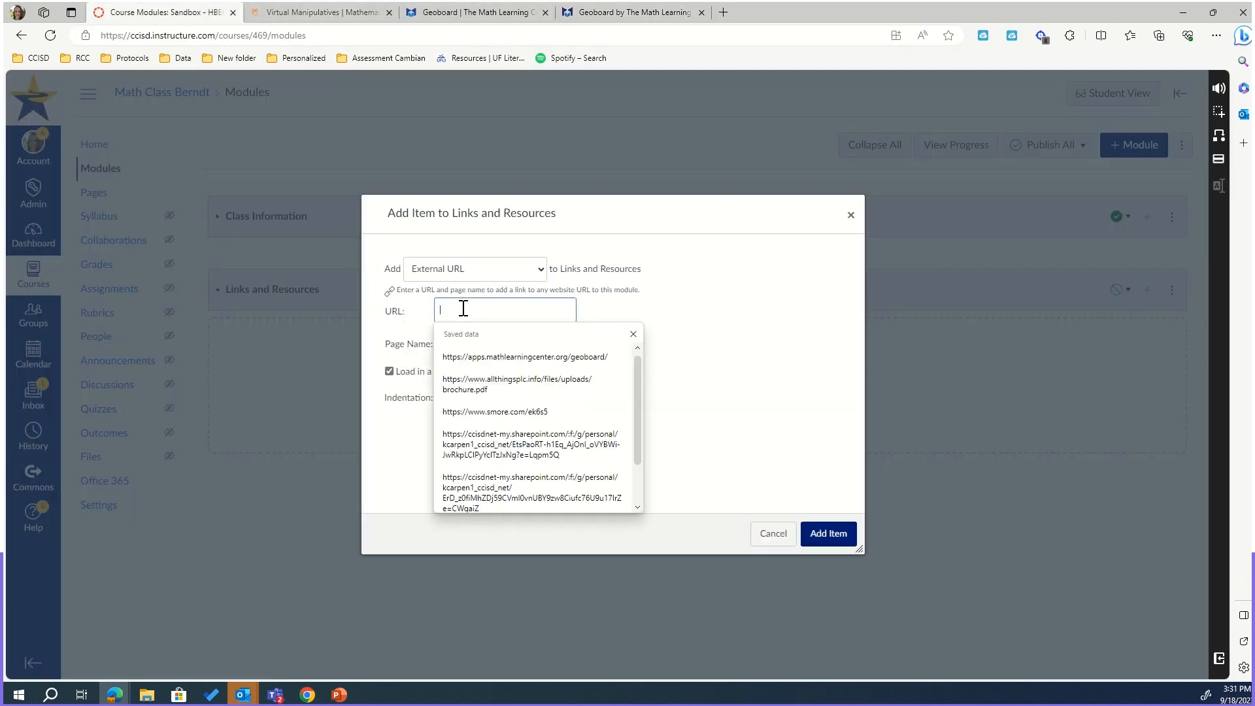
{"action": "type", "text": "https://apps.mathlearningcenter.org/geoboard/"}
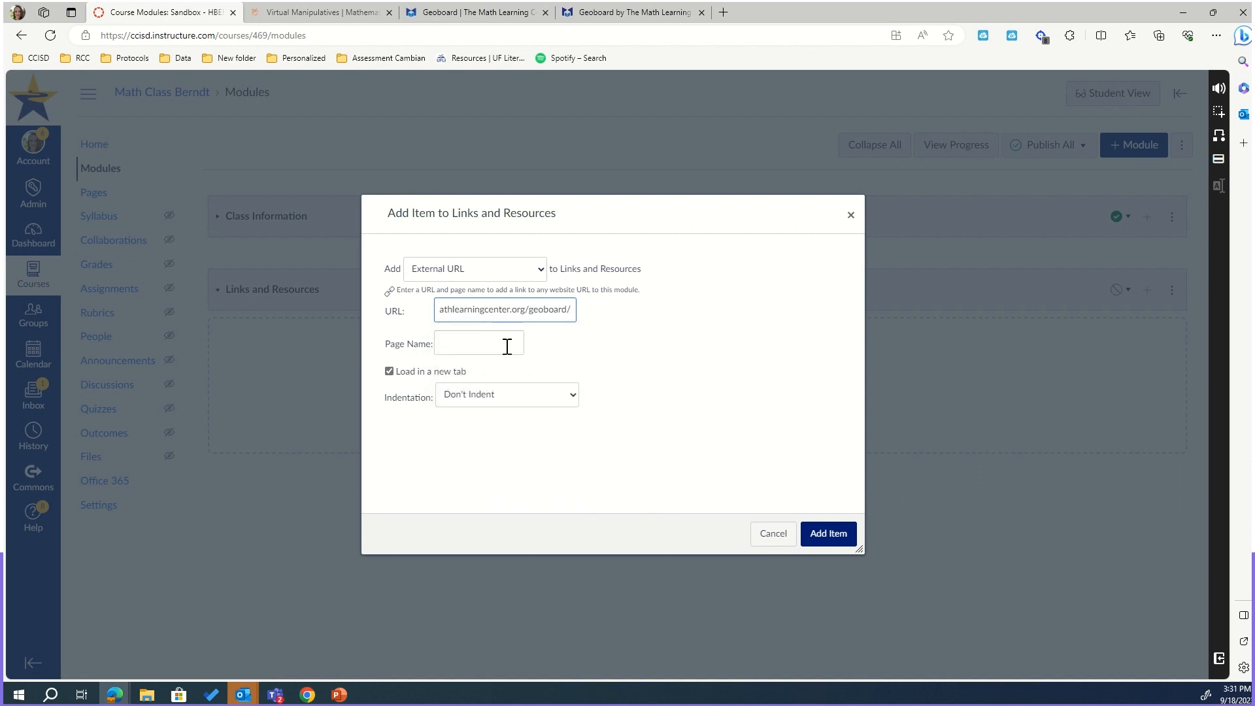
Step: Set the external link's page name to Geoboard and add it to the module
{"action": "left_click", "coordinate": [482, 345]}
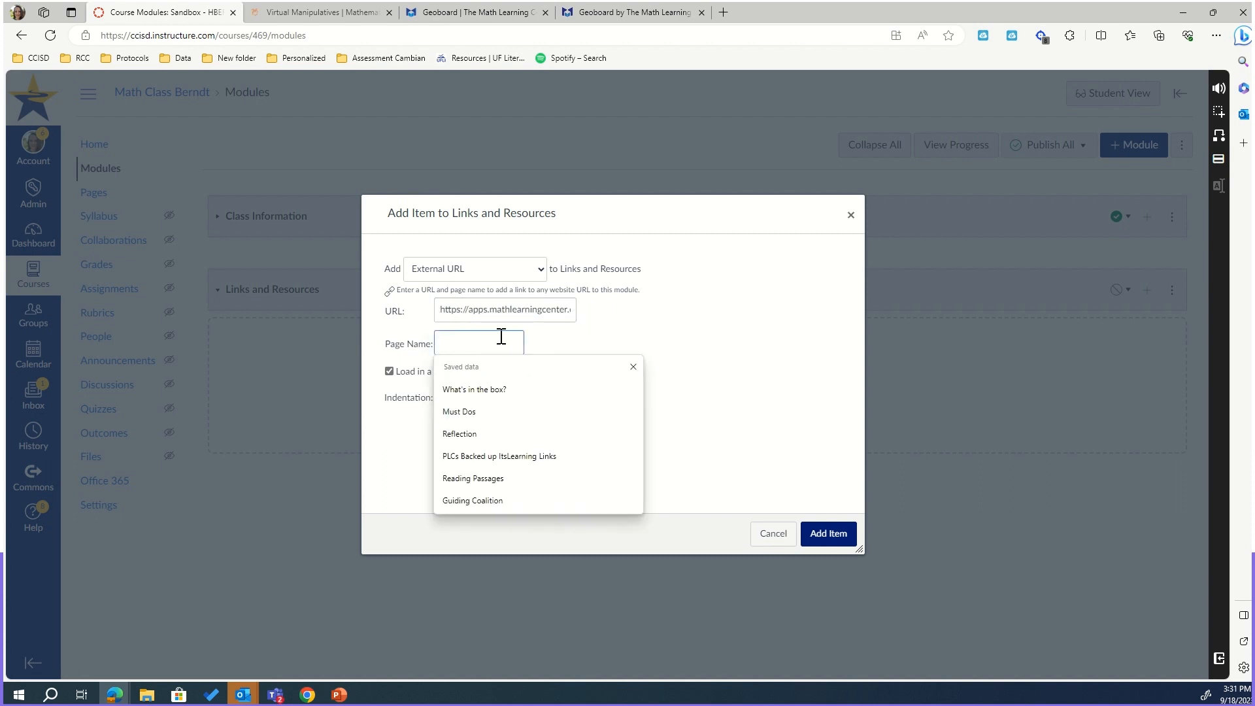
{"action": "type", "text": "Geoboard"}
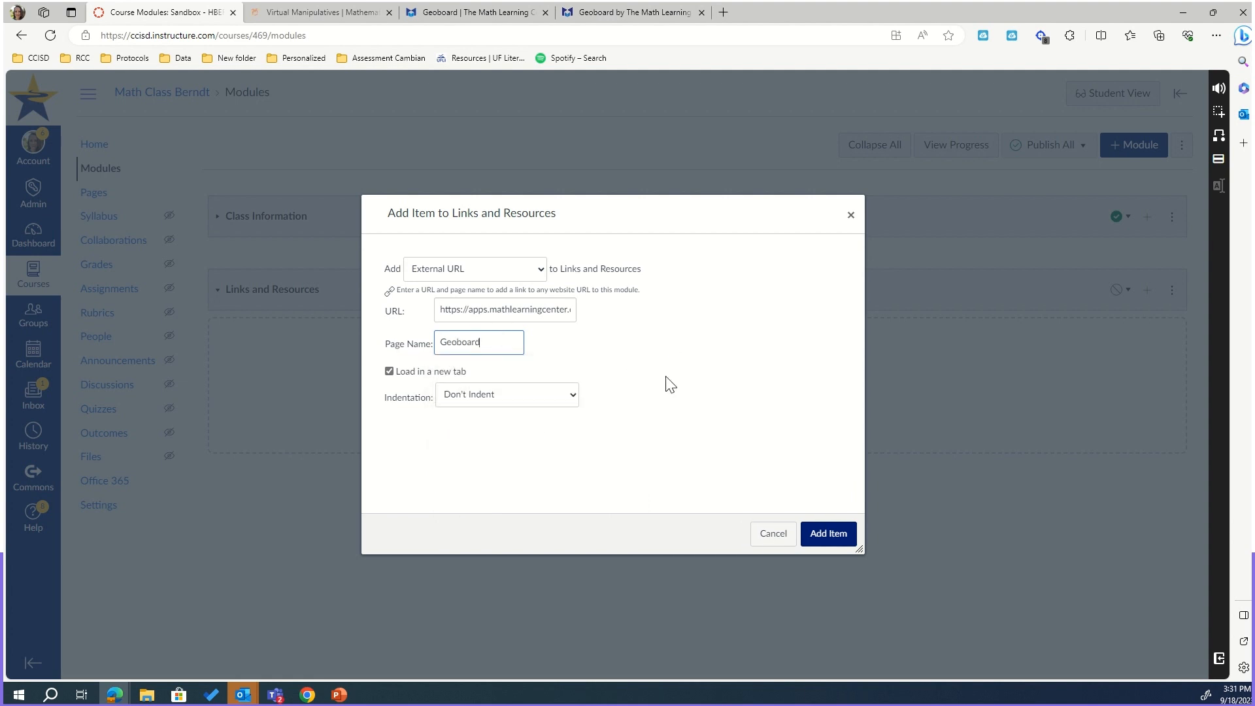
{"action": "left_click", "coordinate": [652, 394]}
{"action": "left_click", "coordinate": [829, 534]}
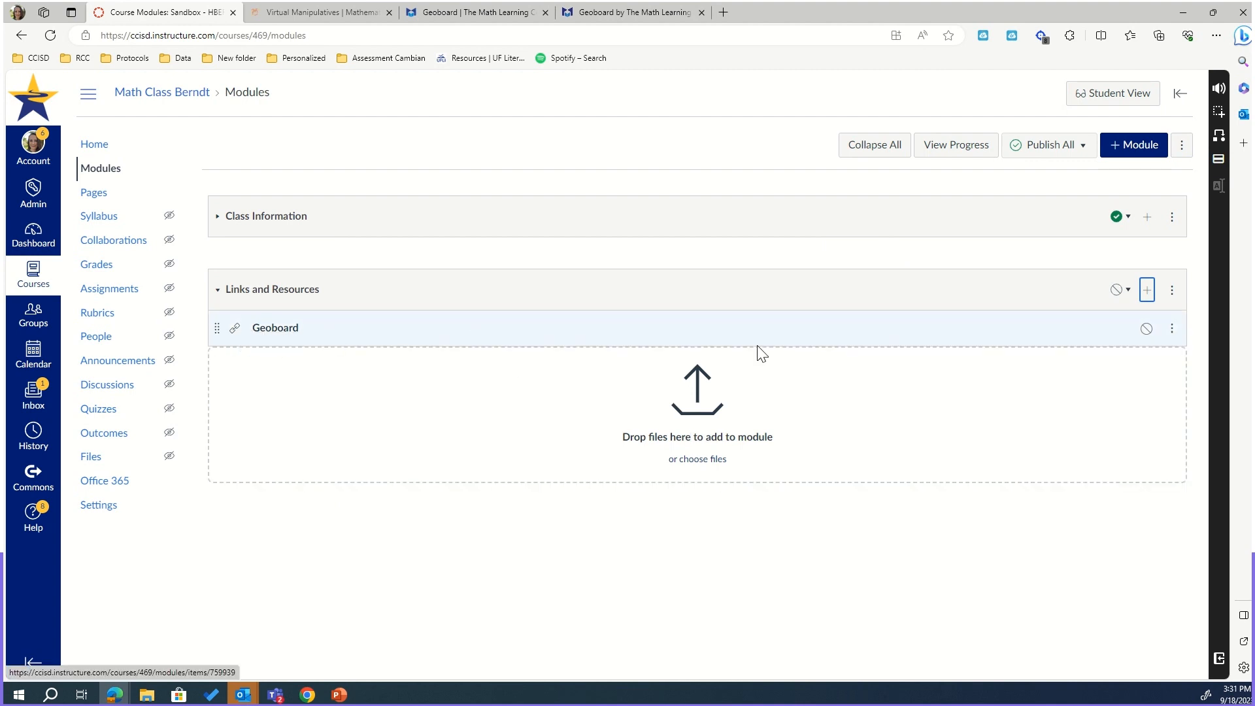
Step: Add the existing page Virtual Math Tools to the Links and Resources module
{"action": "left_click", "coordinate": [1147, 294]}
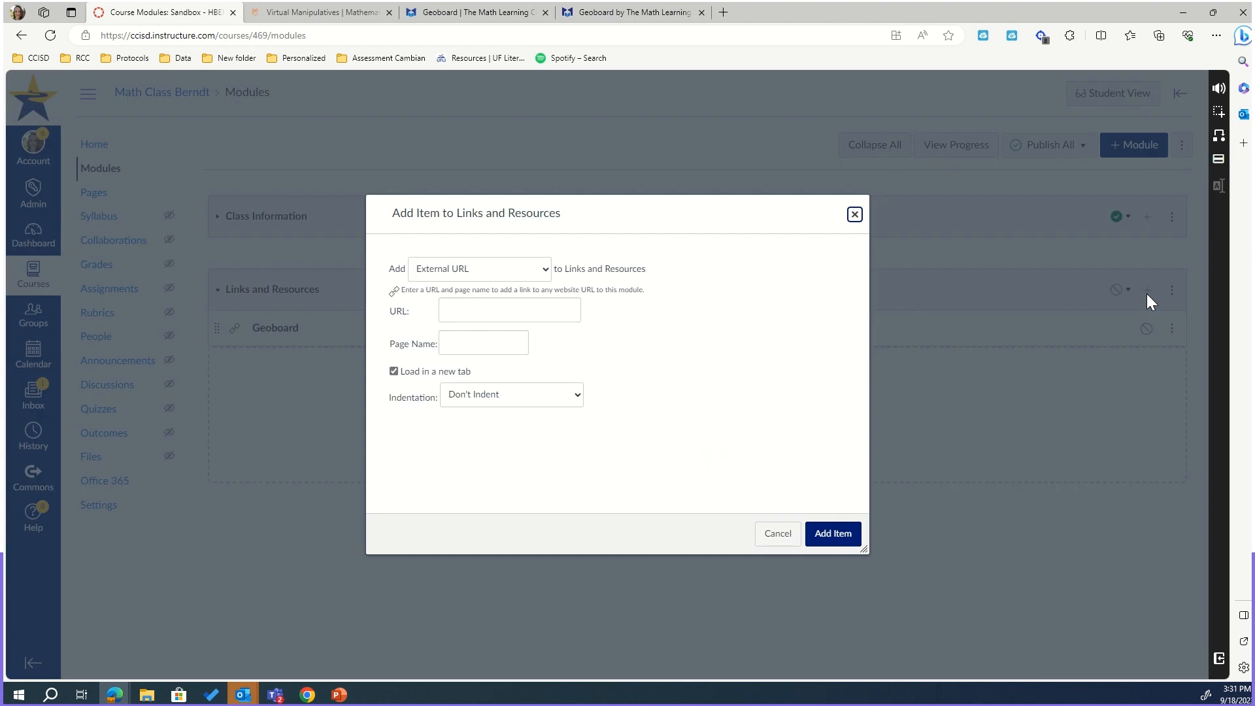
{"action": "left_click", "coordinate": [547, 273]}
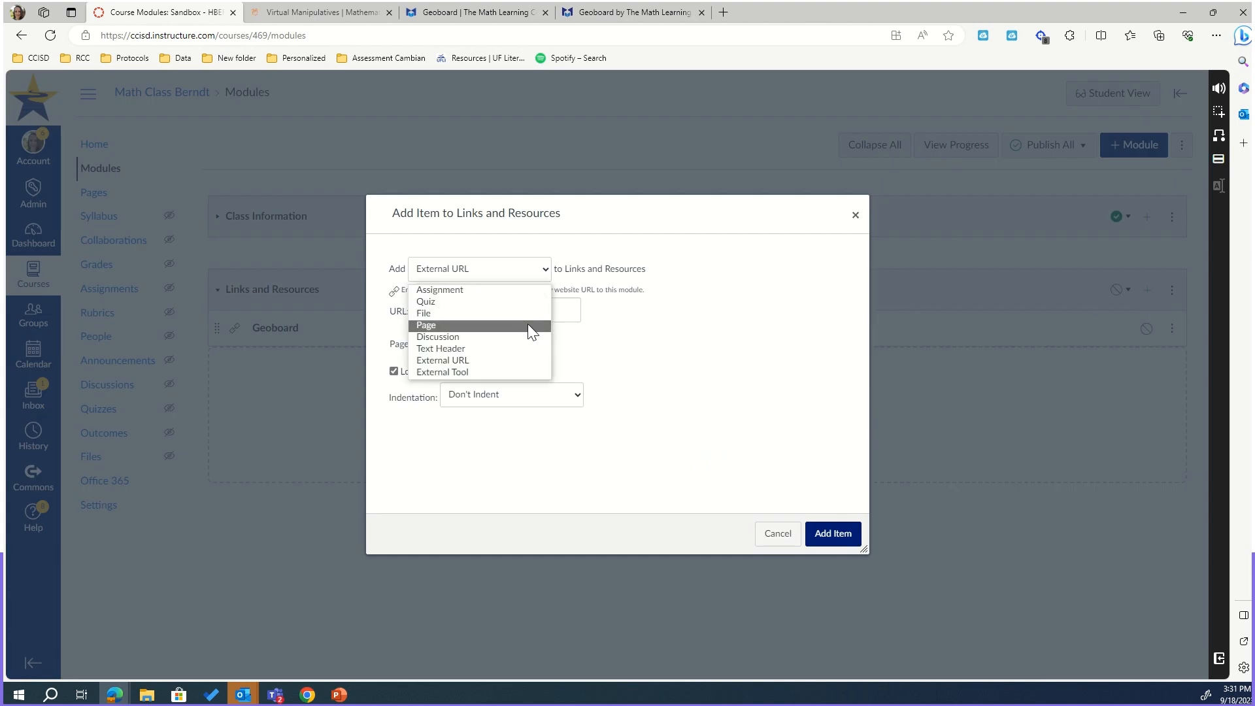
{"action": "left_click", "coordinate": [527, 325]}
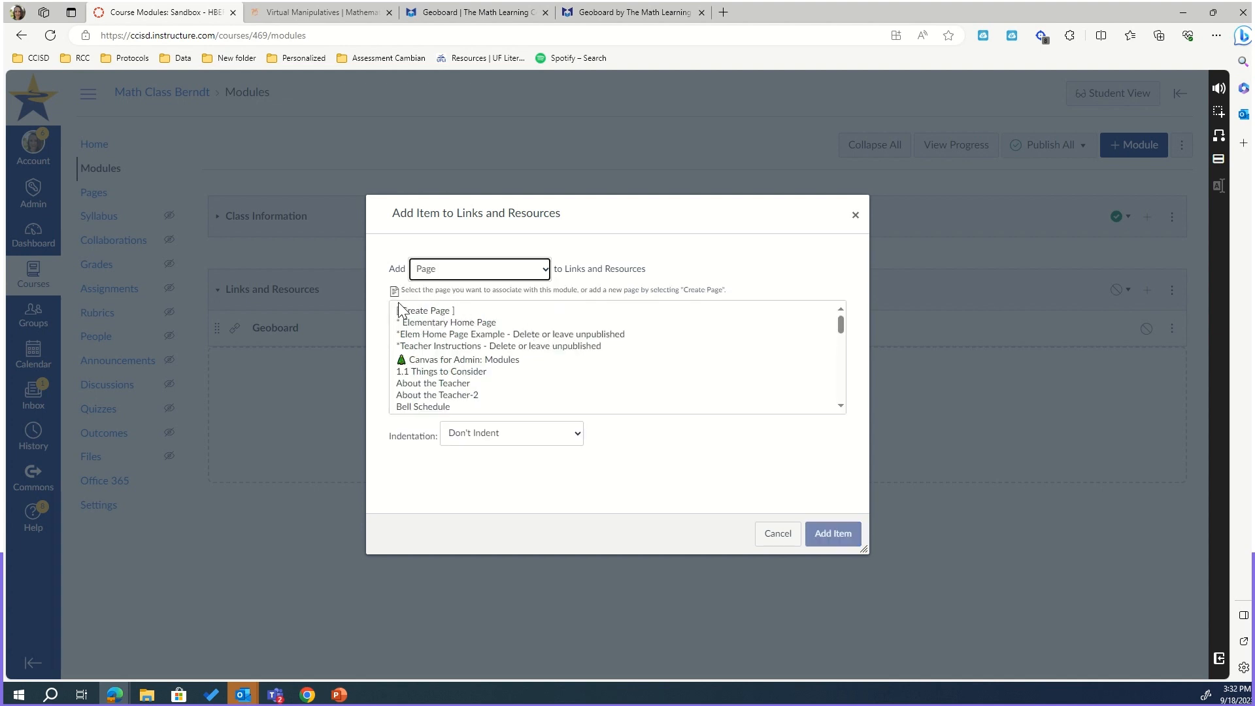
{"action": "scroll", "coordinate": [472, 352], "scroll_direction": "down", "scroll_amount": 1}
{"action": "scroll", "coordinate": [472, 353], "scroll_direction": "down", "scroll_amount": 5}
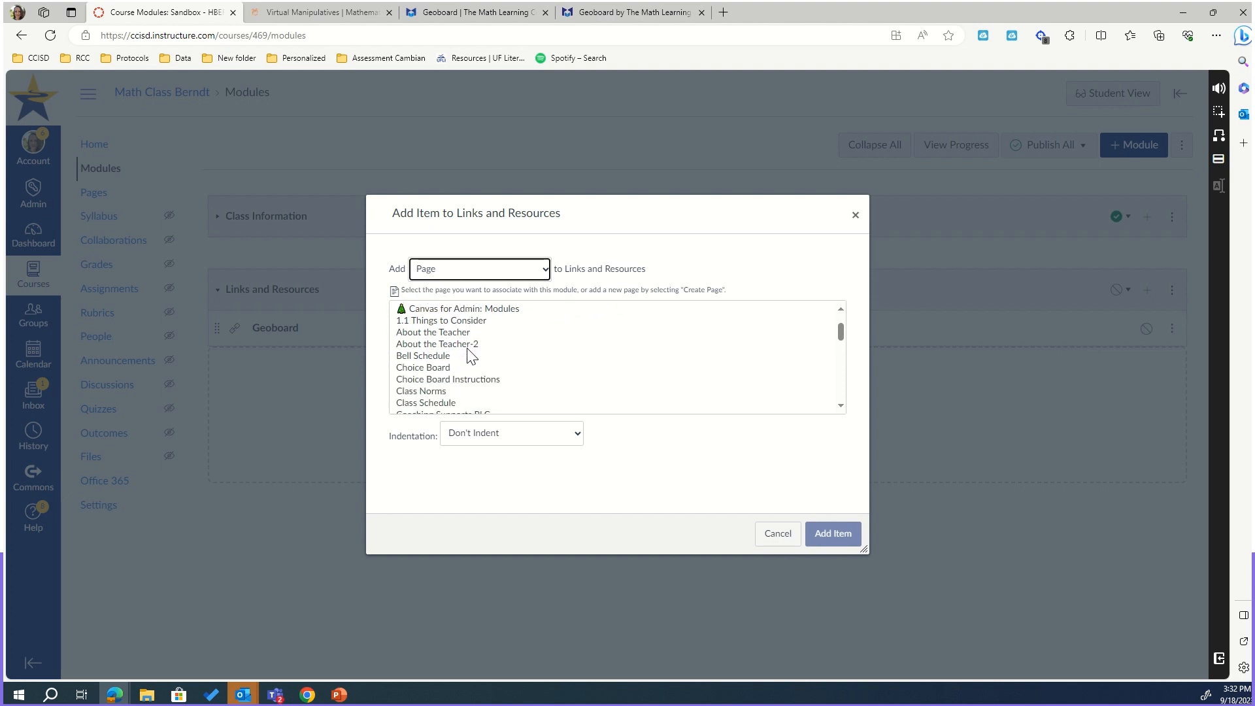
{"action": "scroll", "coordinate": [466, 358], "scroll_direction": "down", "scroll_amount": 7}
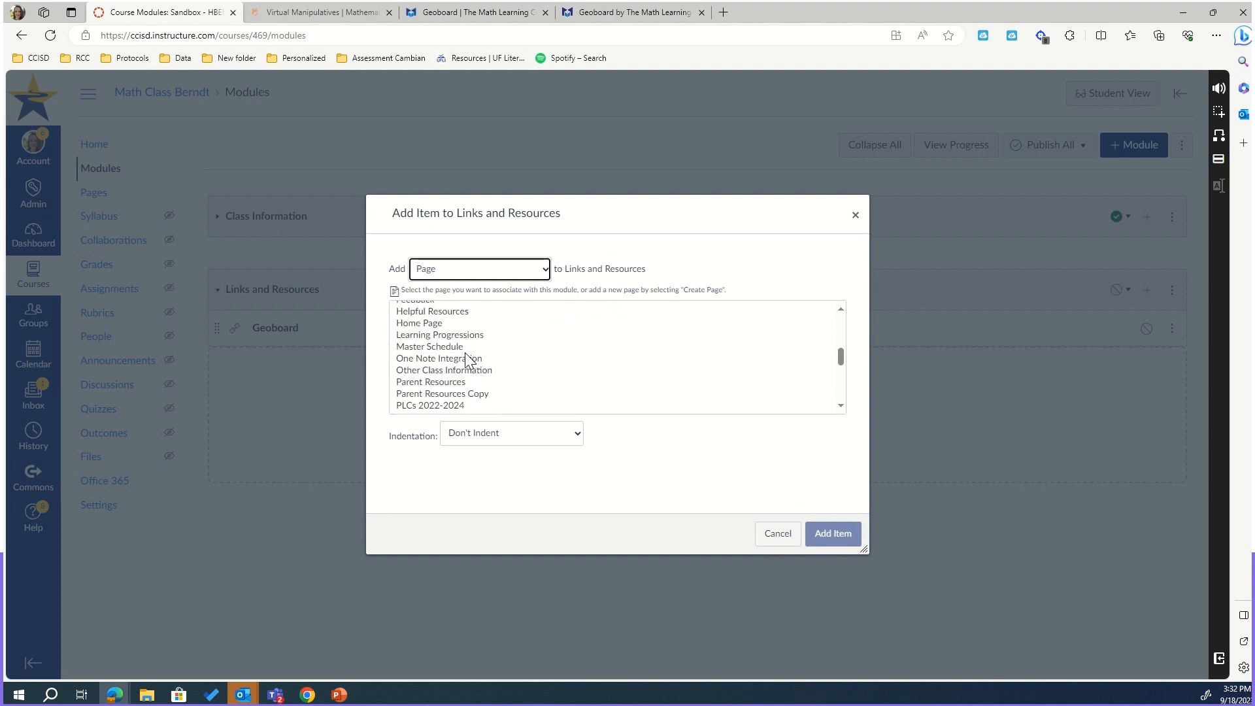
{"action": "scroll", "coordinate": [467, 363], "scroll_direction": "down", "scroll_amount": 2}
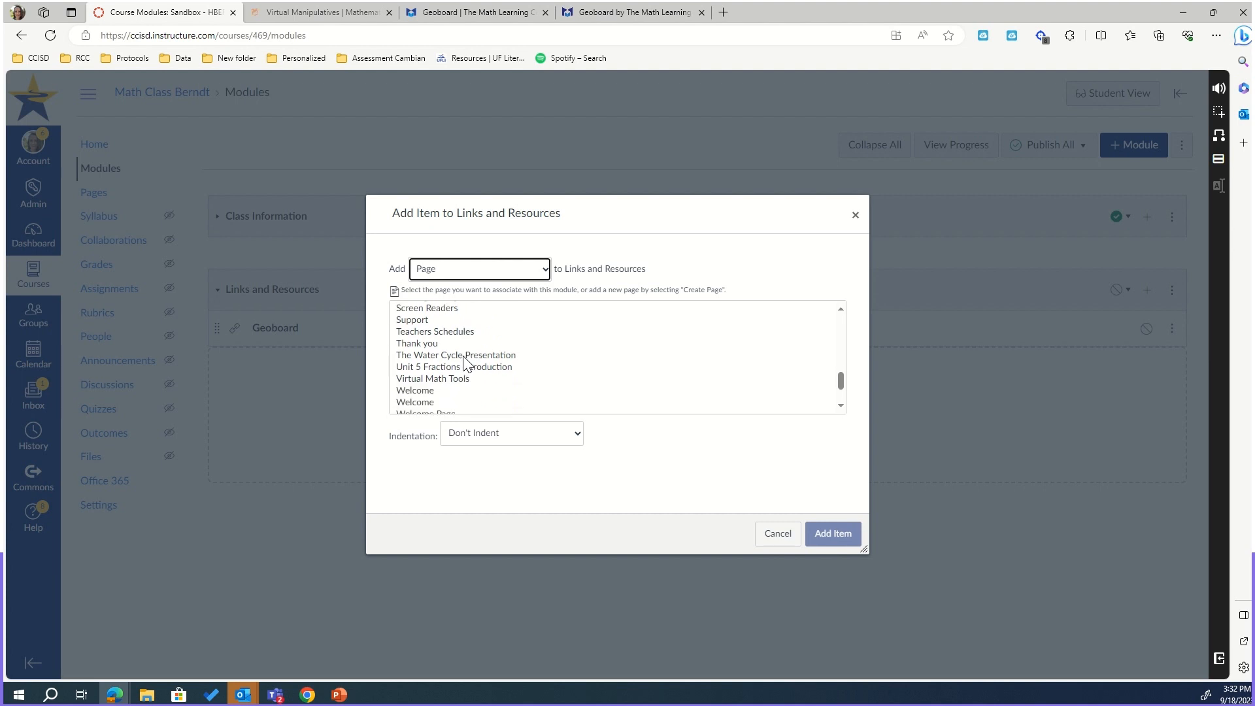
{"action": "left_click", "coordinate": [461, 378]}
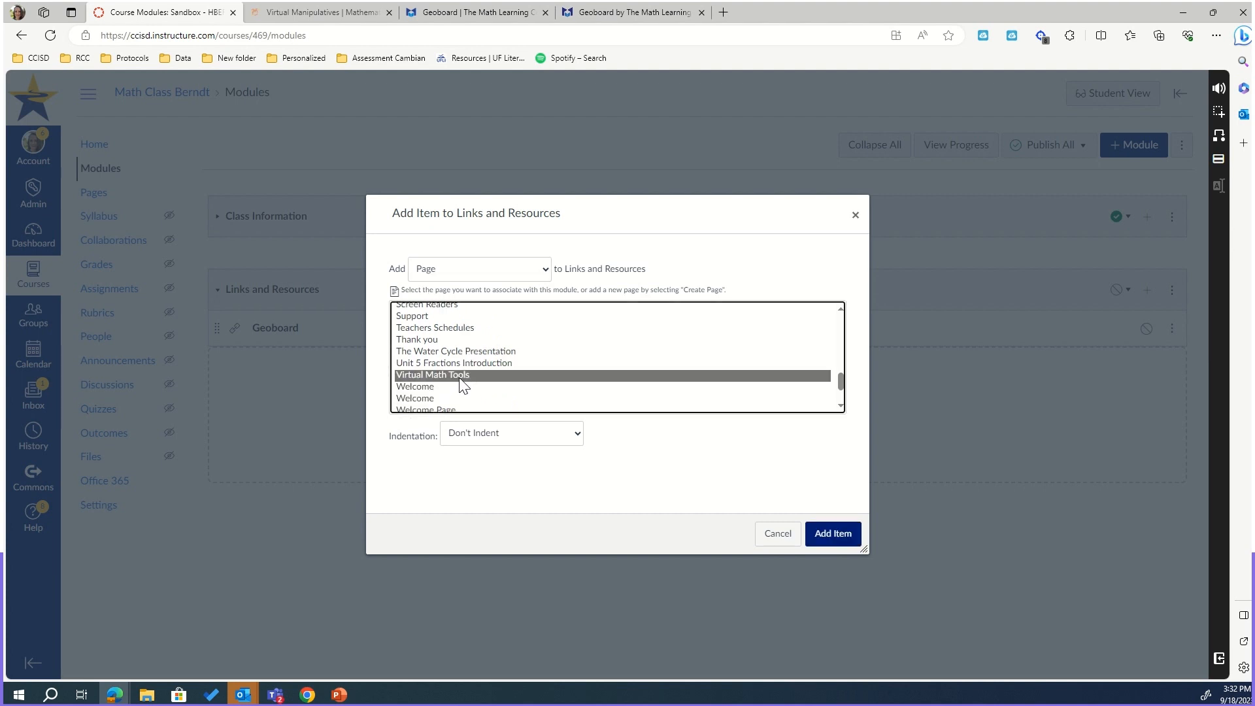
{"action": "left_click", "coordinate": [838, 544]}
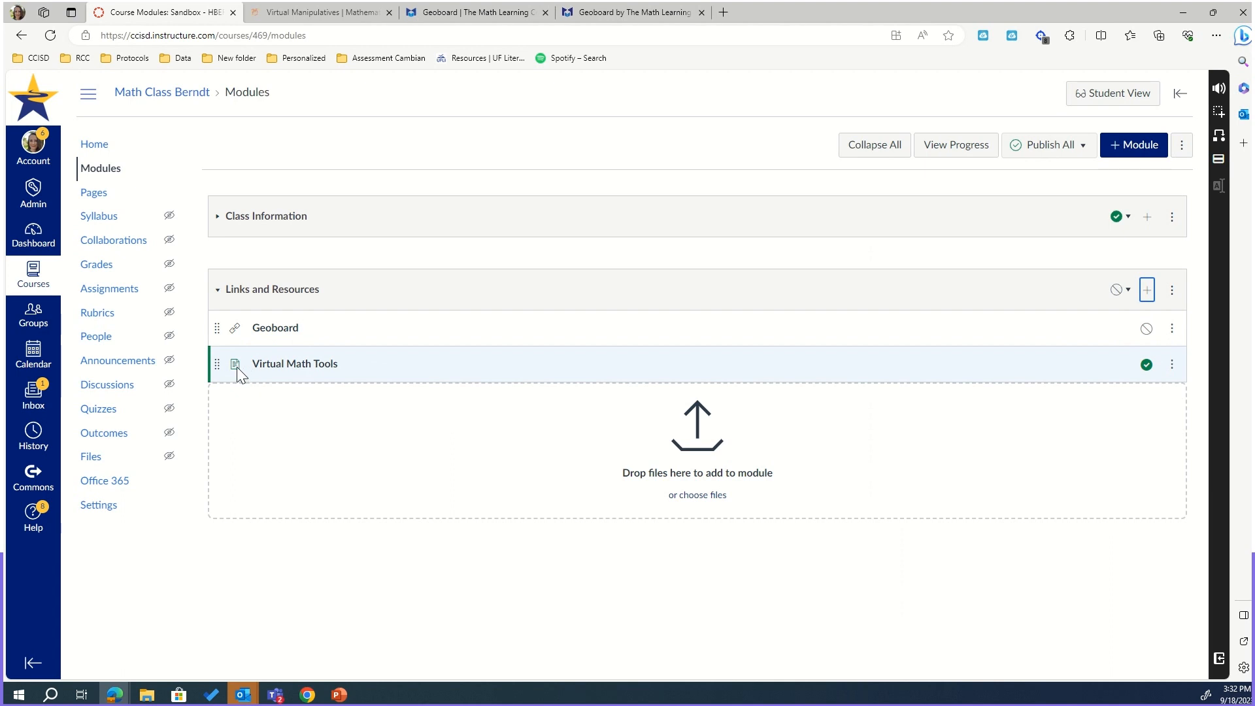
Step: Add the course file Homework Fall Semester.docx to the Links and Resources module
{"action": "left_click", "coordinate": [1148, 290]}
{"action": "scroll", "coordinate": [608, 367], "scroll_direction": "down", "scroll_amount": 3}
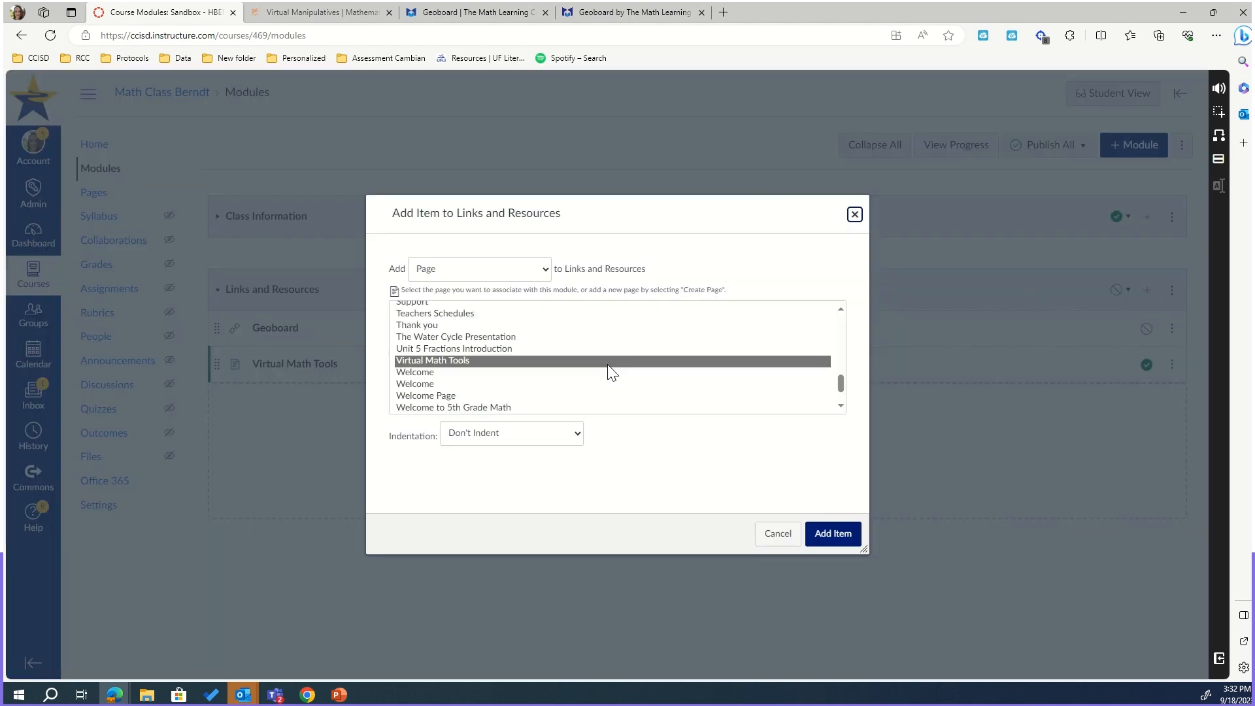
{"action": "left_click", "coordinate": [545, 269]}
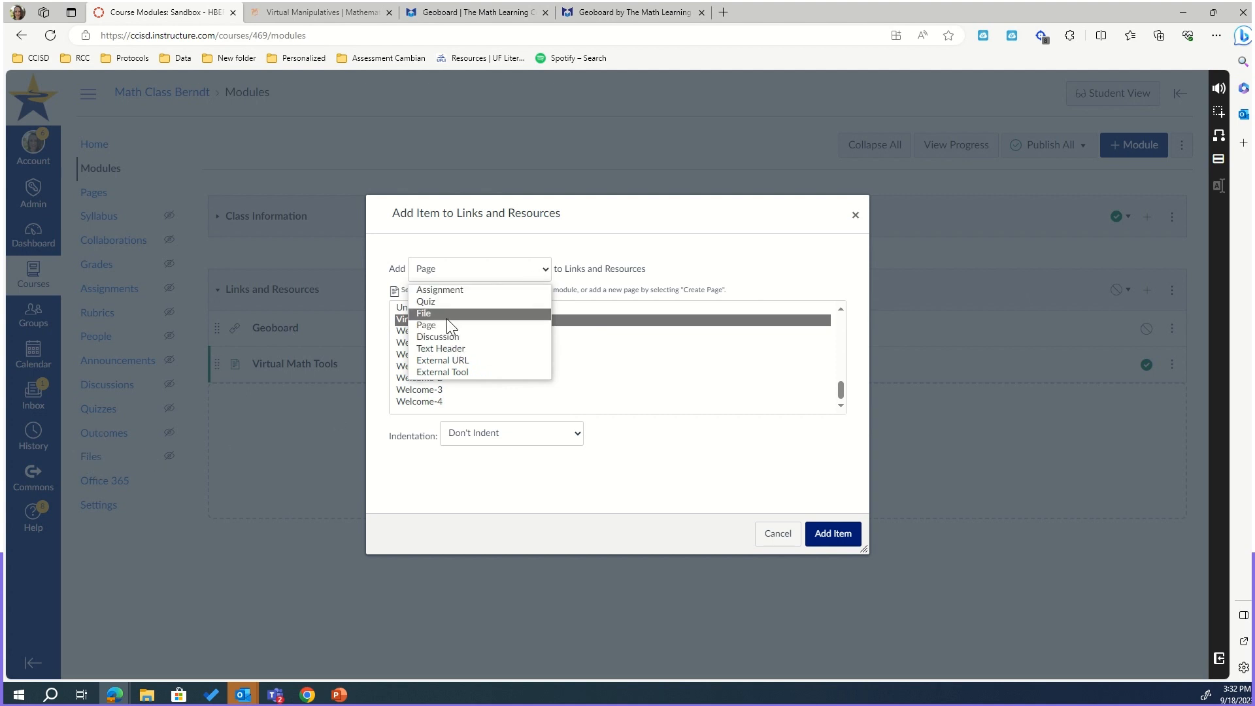
{"action": "left_click", "coordinate": [423, 314]}
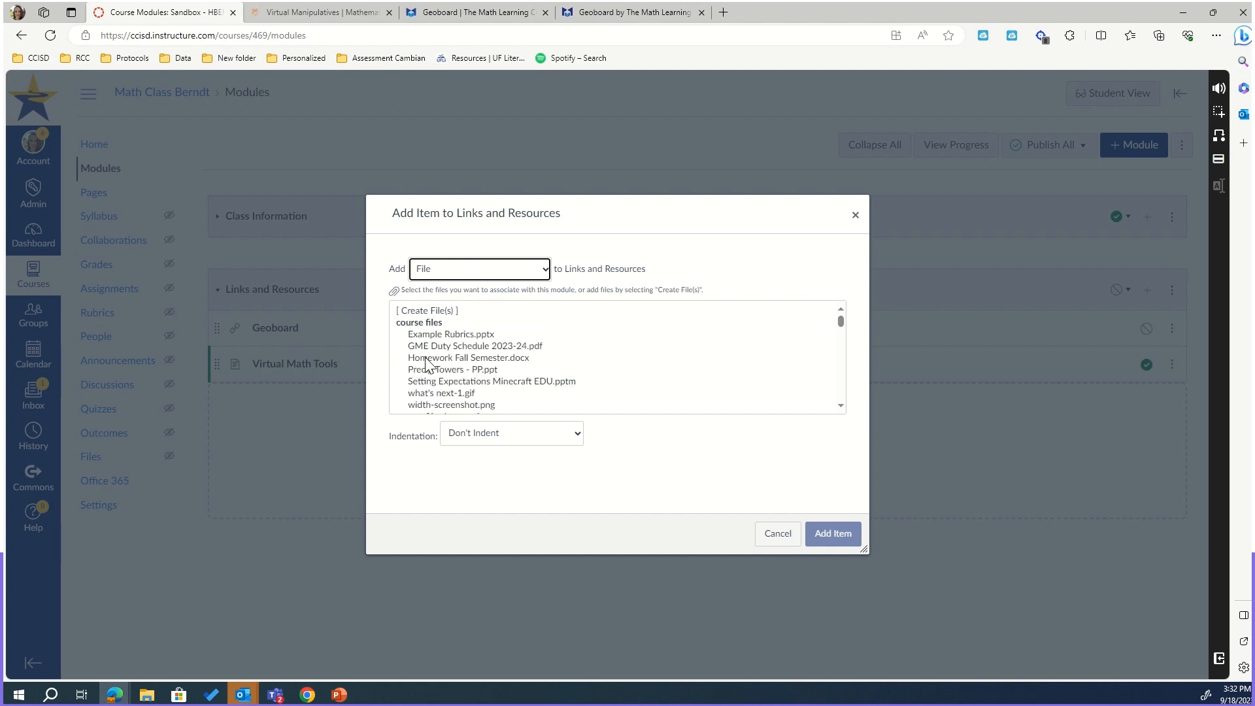
{"action": "left_click", "coordinate": [447, 359]}
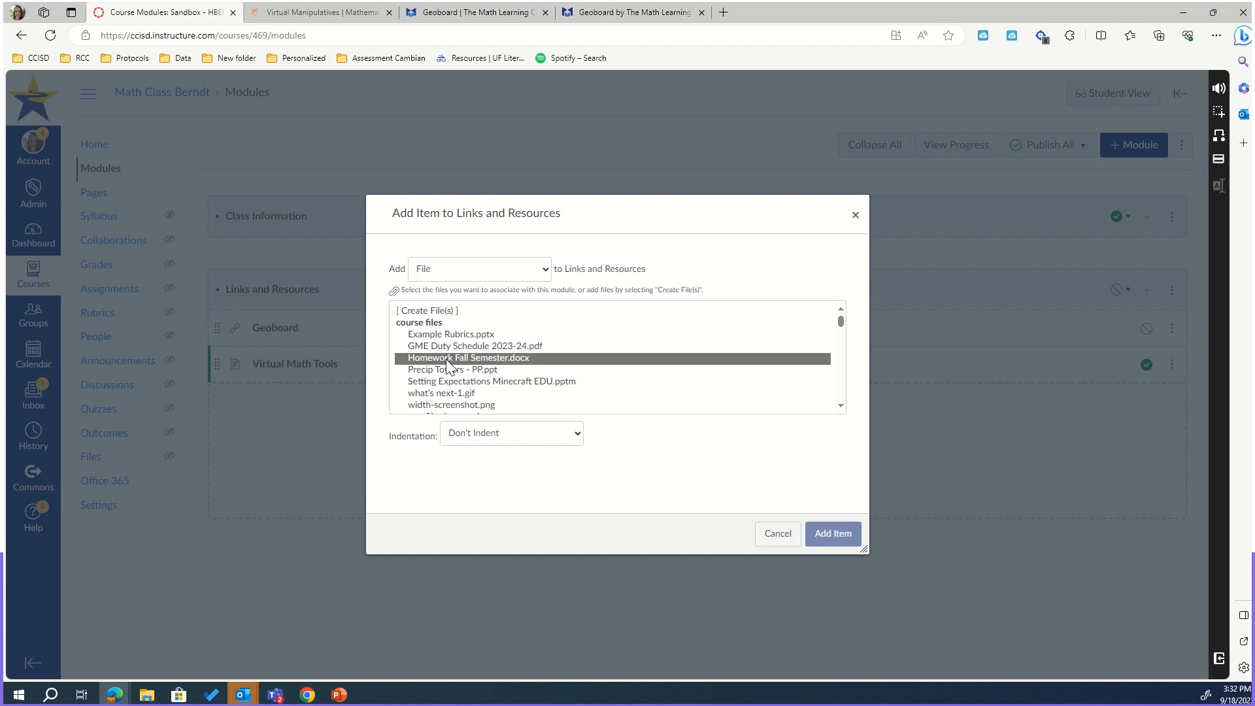
{"action": "left_click", "coordinate": [833, 534]}
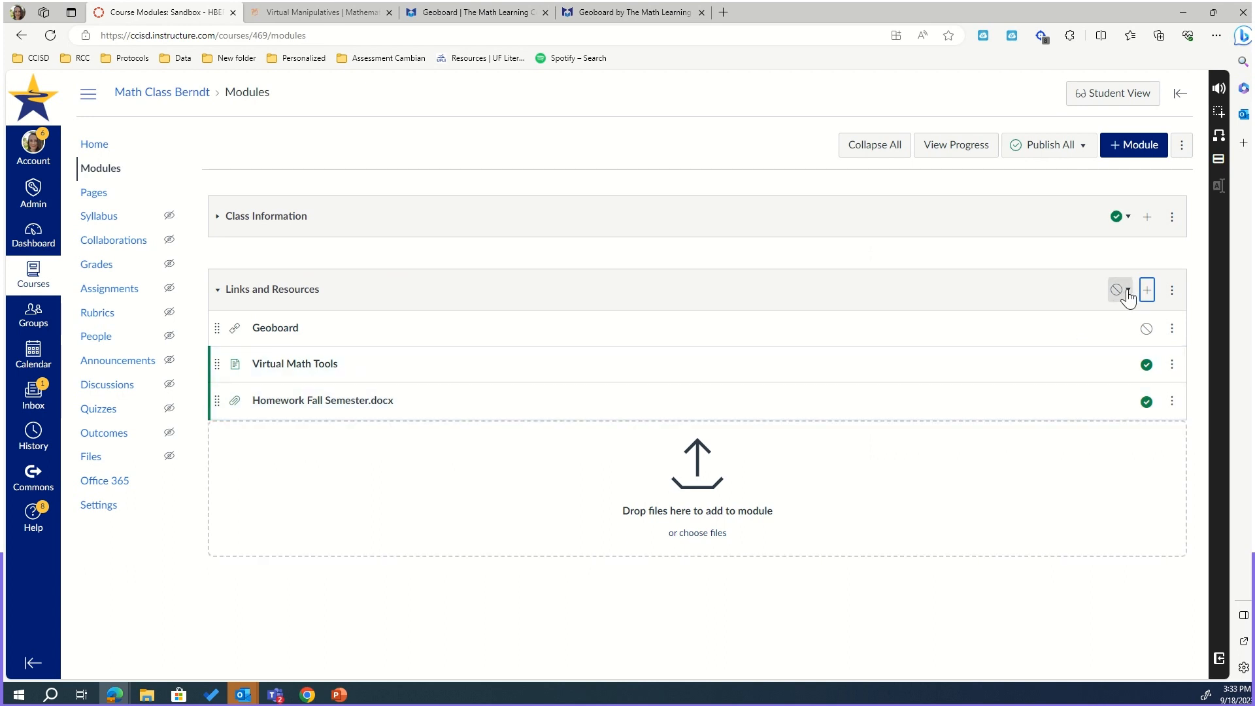
Step: Check the Links and Resources module's publishing options and unpublish the Homework Fall Semester.docx file
{"action": "left_click", "coordinate": [1127, 292]}
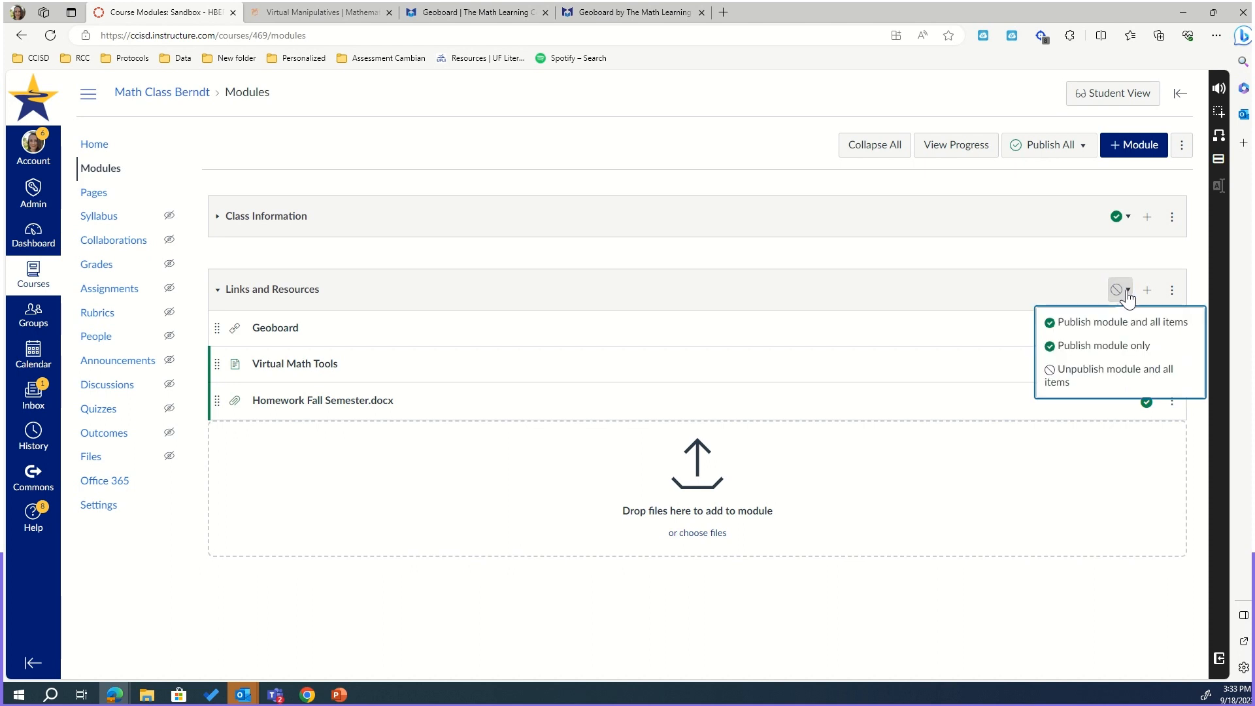
{"action": "key", "text": "Escape"}
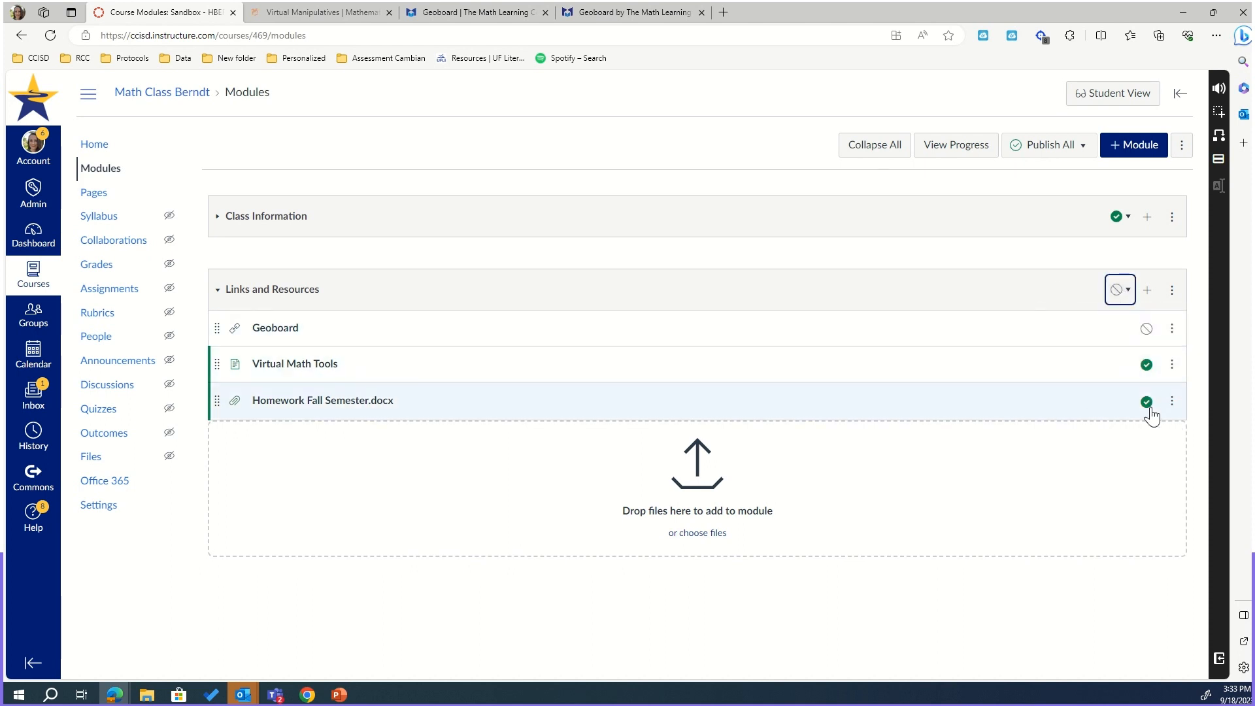
{"action": "left_click", "coordinate": [1148, 402]}
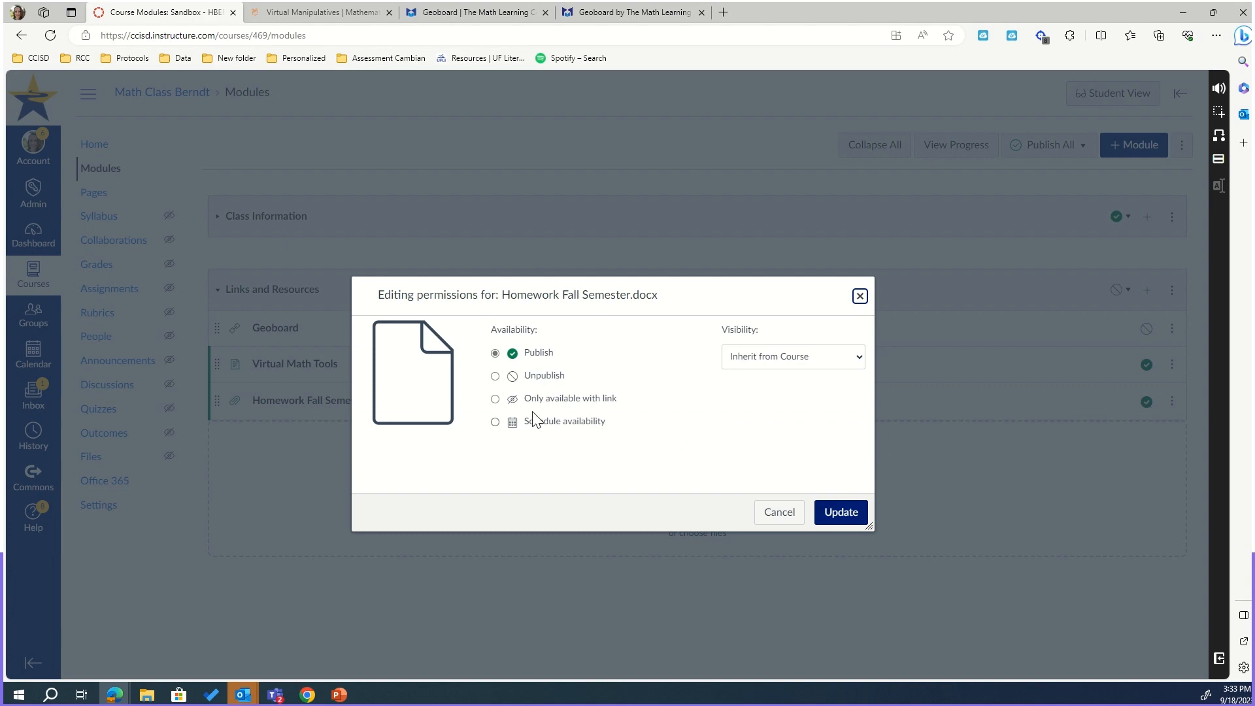
{"action": "left_click", "coordinate": [495, 376]}
{"action": "left_click", "coordinate": [840, 512]}
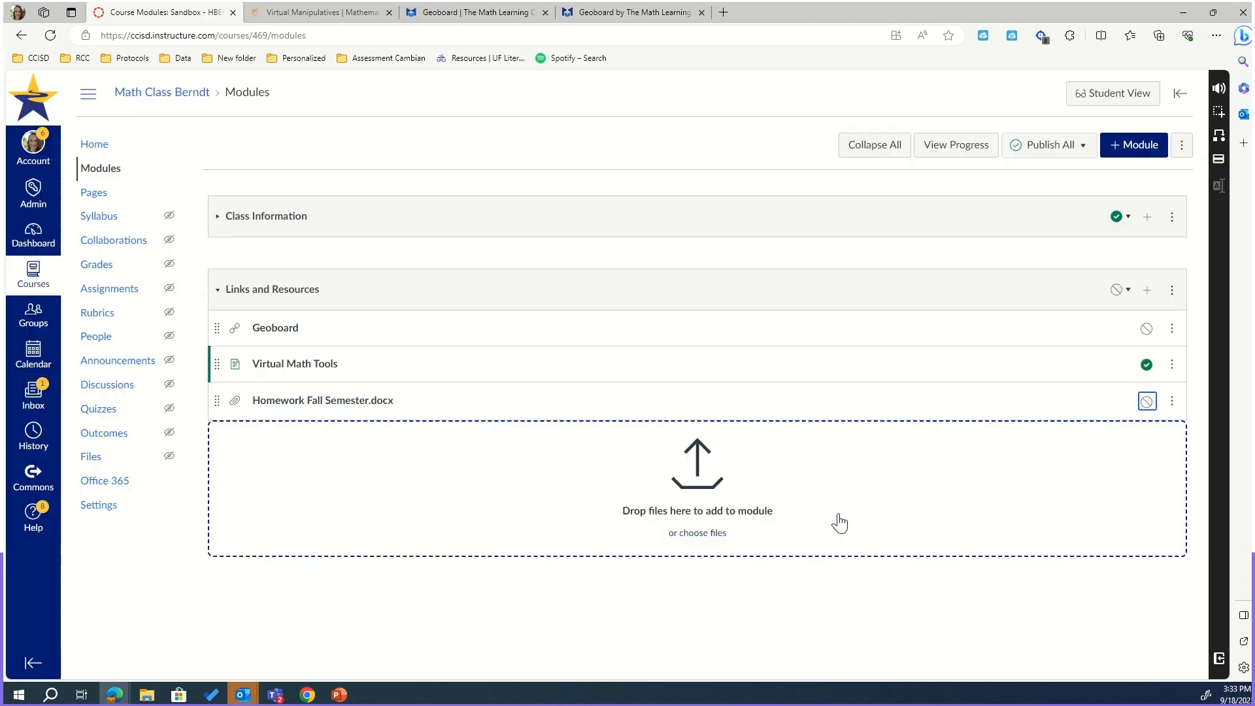
Step: Publish the Links and Resources module together with all of its items
{"action": "left_click", "coordinate": [1122, 295]}
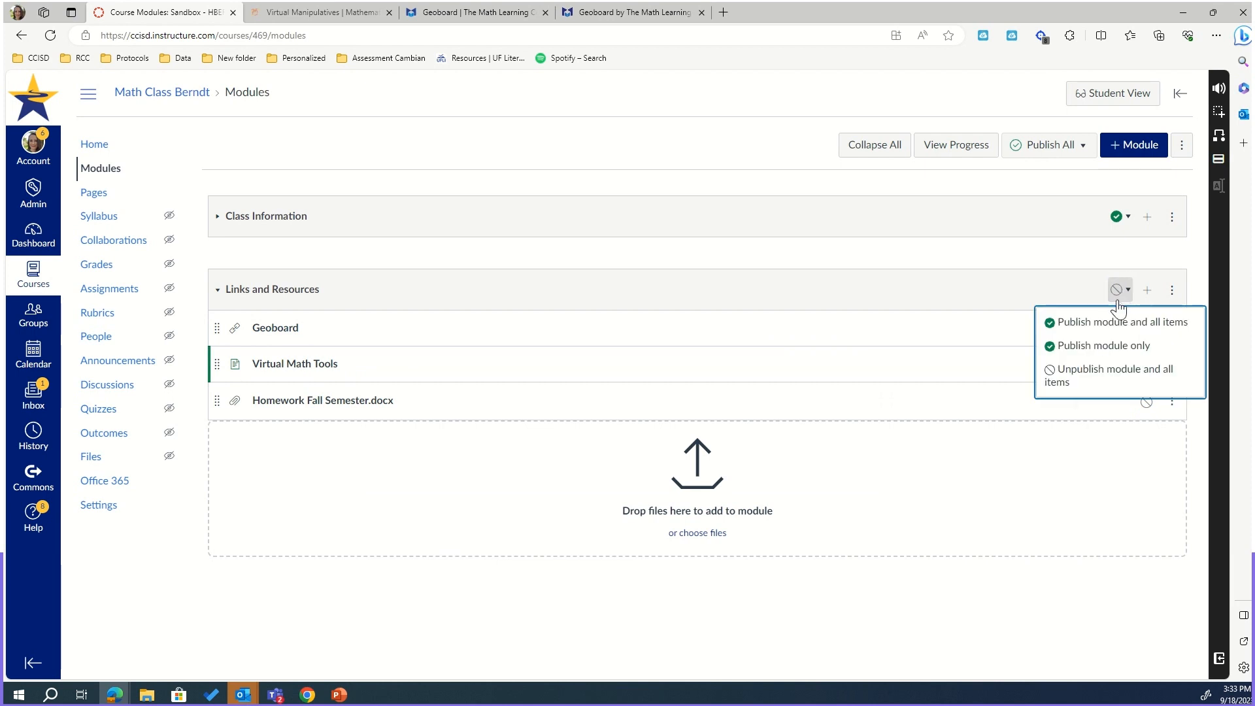
{"action": "left_click", "coordinate": [1084, 325]}
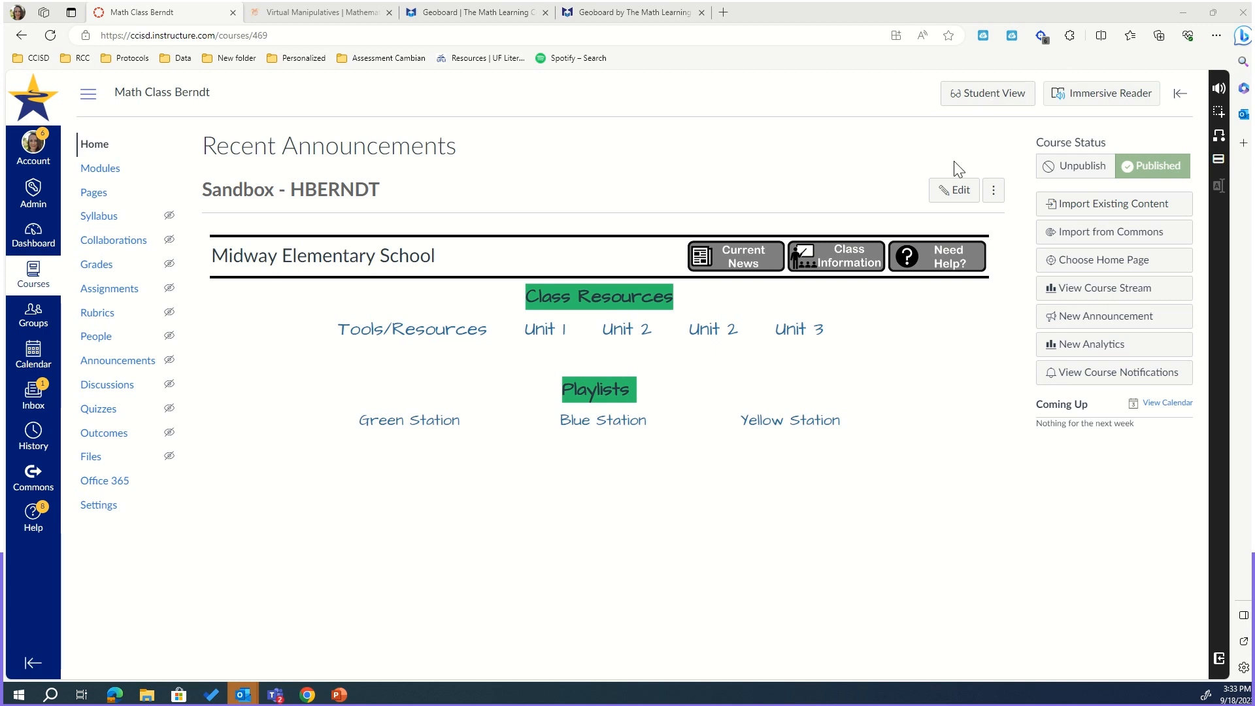
Step: Link the Tools/Resources text on the course home page to the Links and Resources module and save the page
{"action": "left_click", "coordinate": [959, 197]}
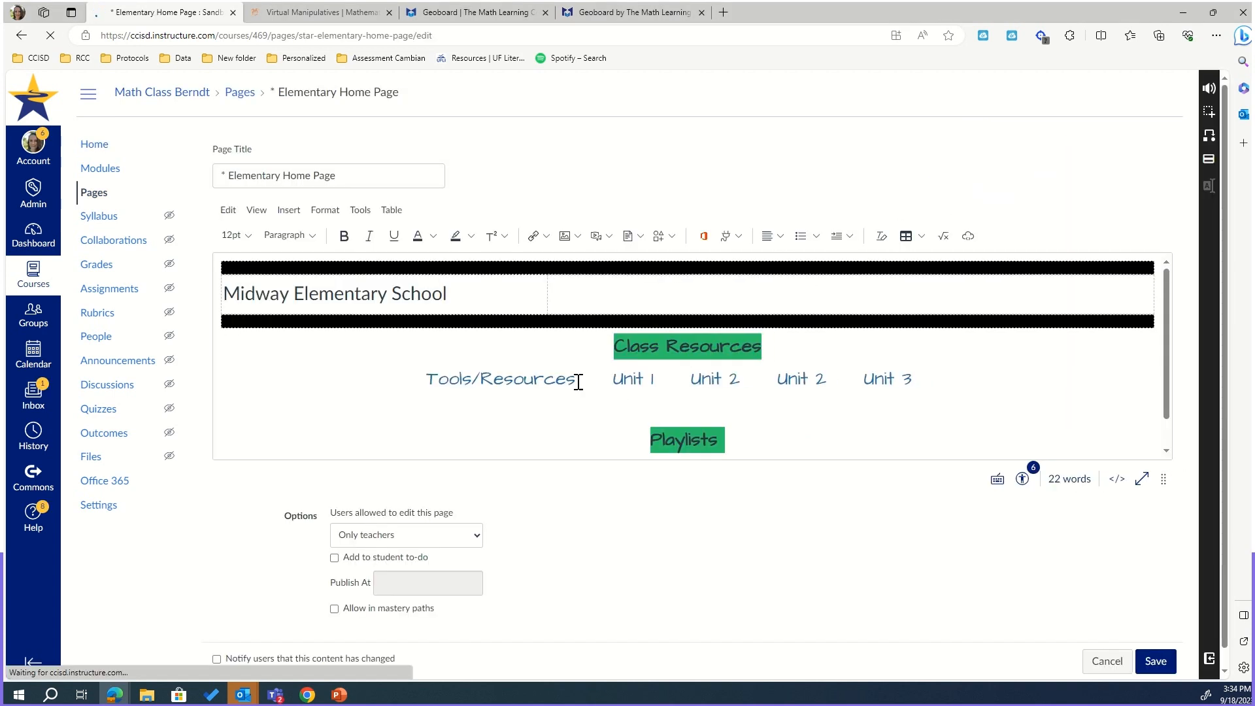
{"action": "left_click_drag", "start_coordinate": [576, 381], "coordinate": [430, 384]}
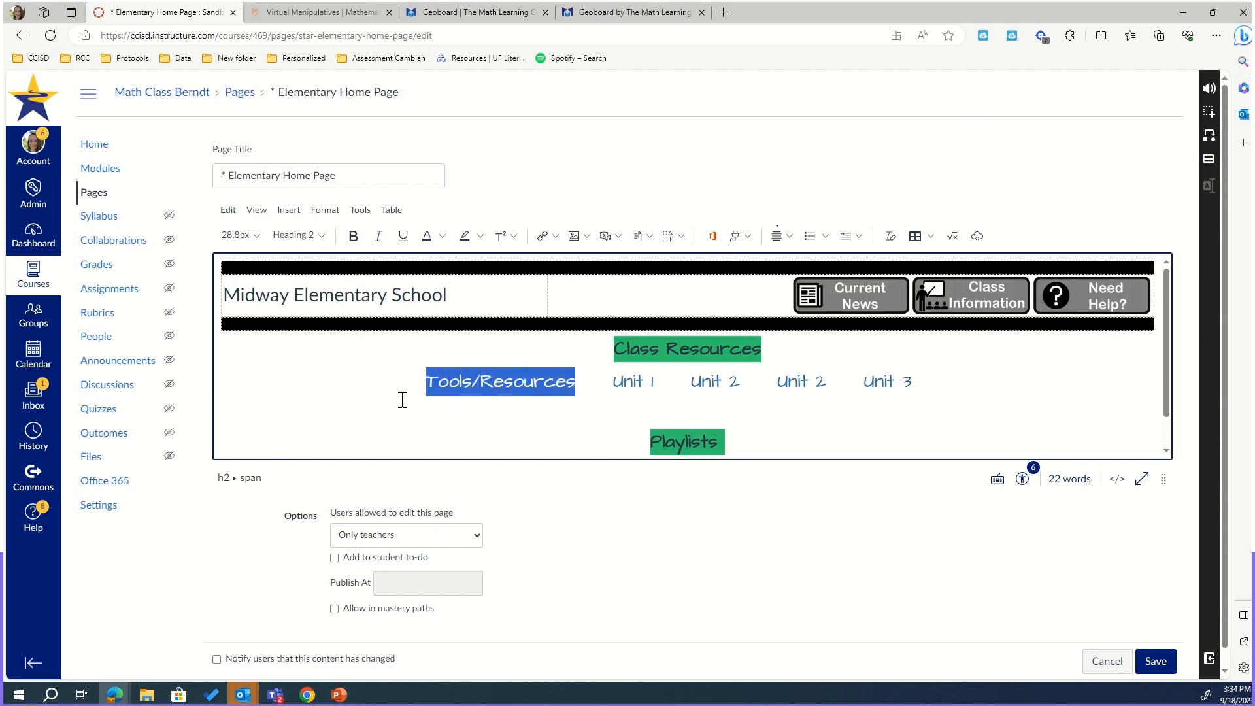
{"action": "left_click", "coordinate": [559, 243]}
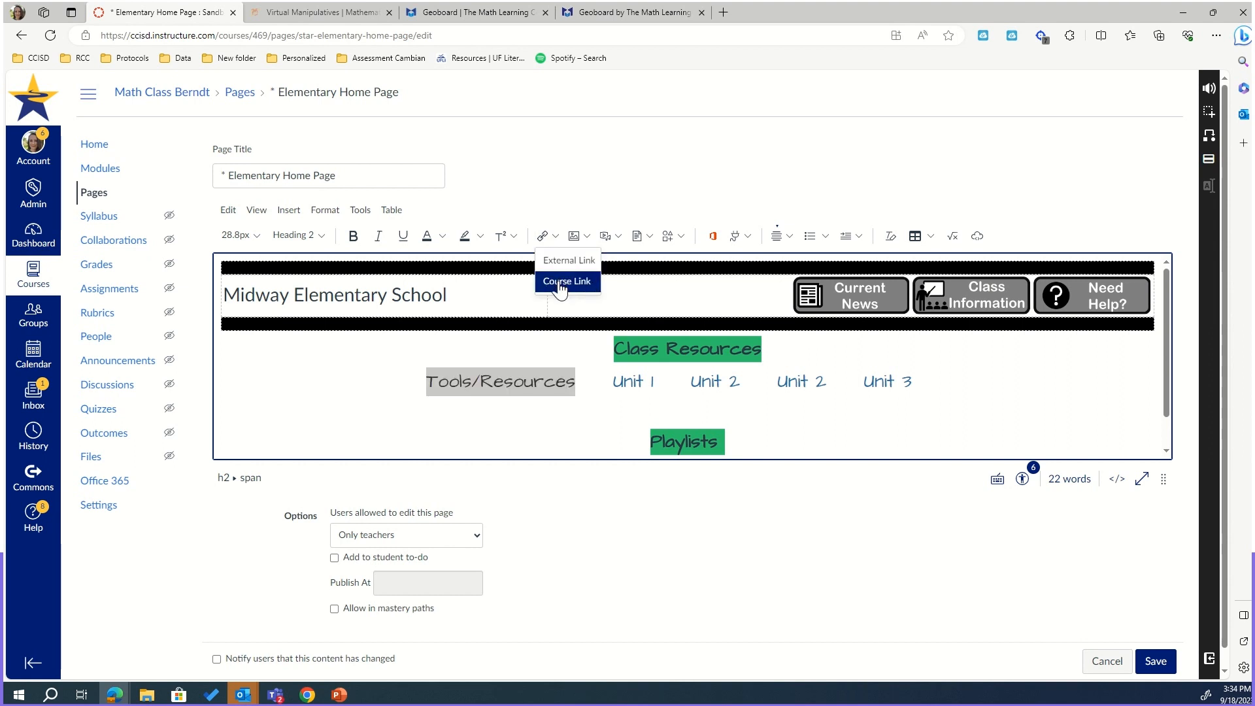
{"action": "left_click", "coordinate": [559, 282]}
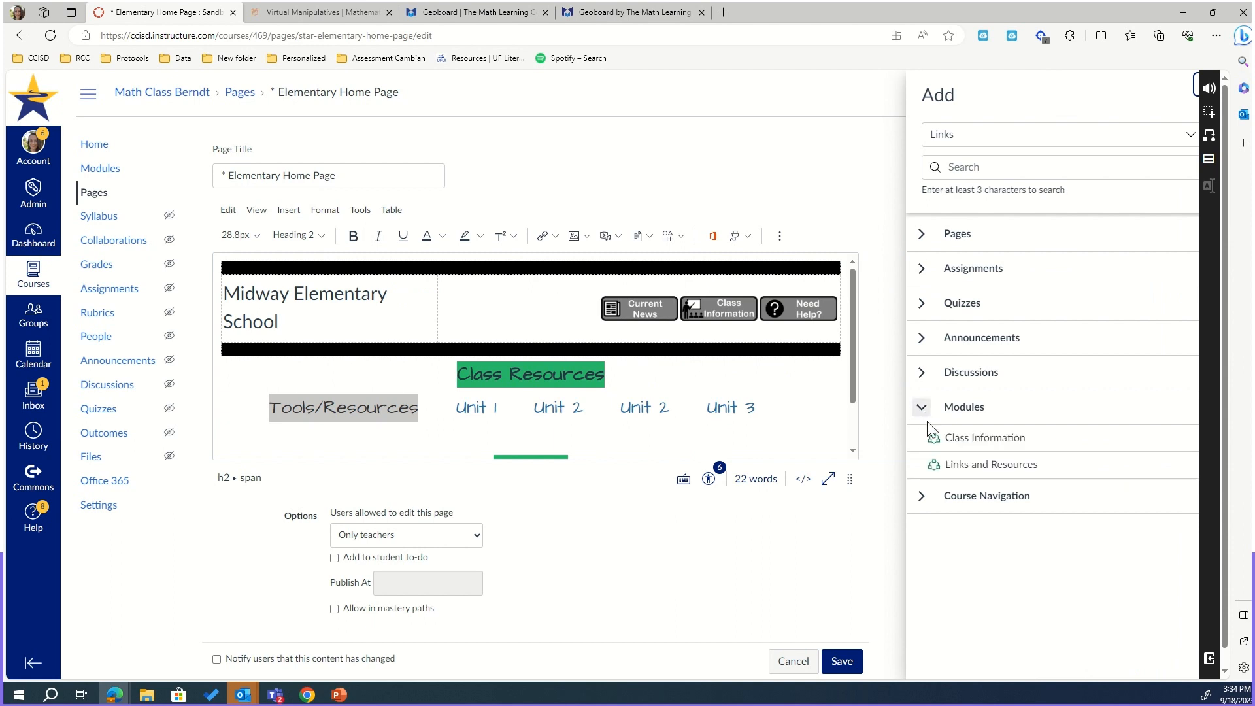
{"action": "left_click", "coordinate": [963, 469]}
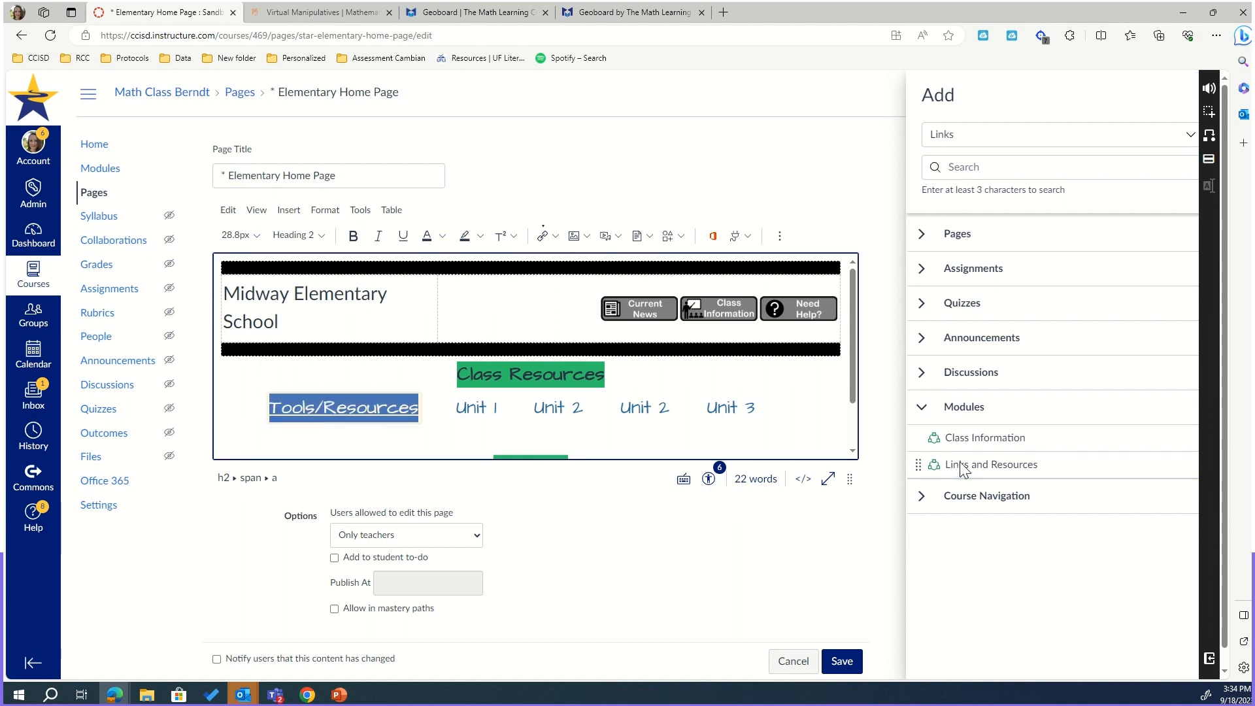
{"action": "left_click", "coordinate": [843, 661]}
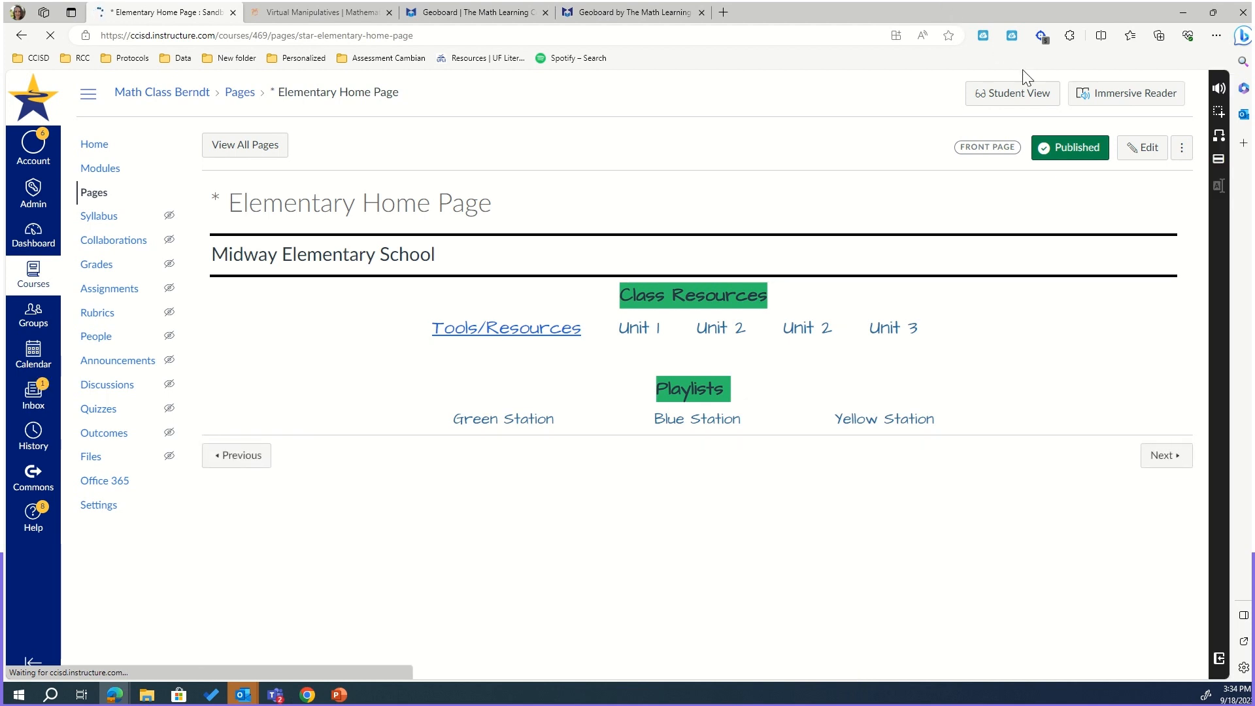
Step: Test the home page's Tools/Resources link in Student View and open the Virtual Math Tools page from the module
{"action": "left_click", "coordinate": [1014, 105]}
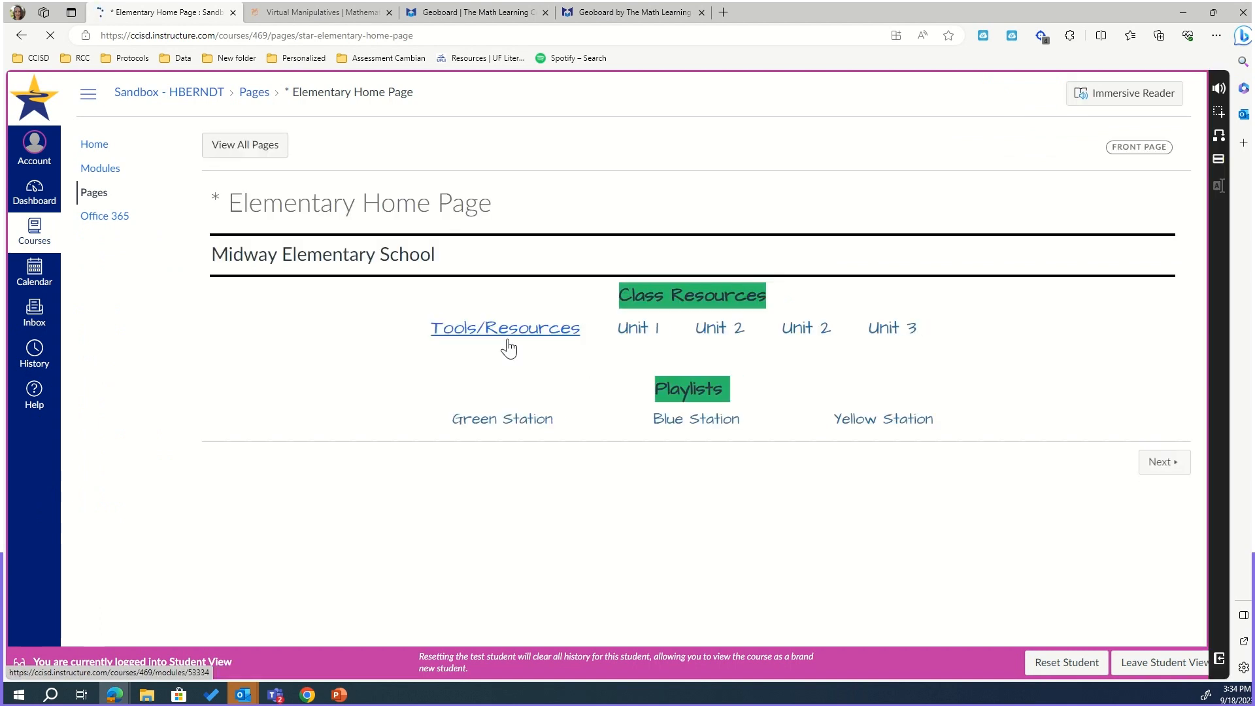
{"action": "left_click", "coordinate": [510, 341]}
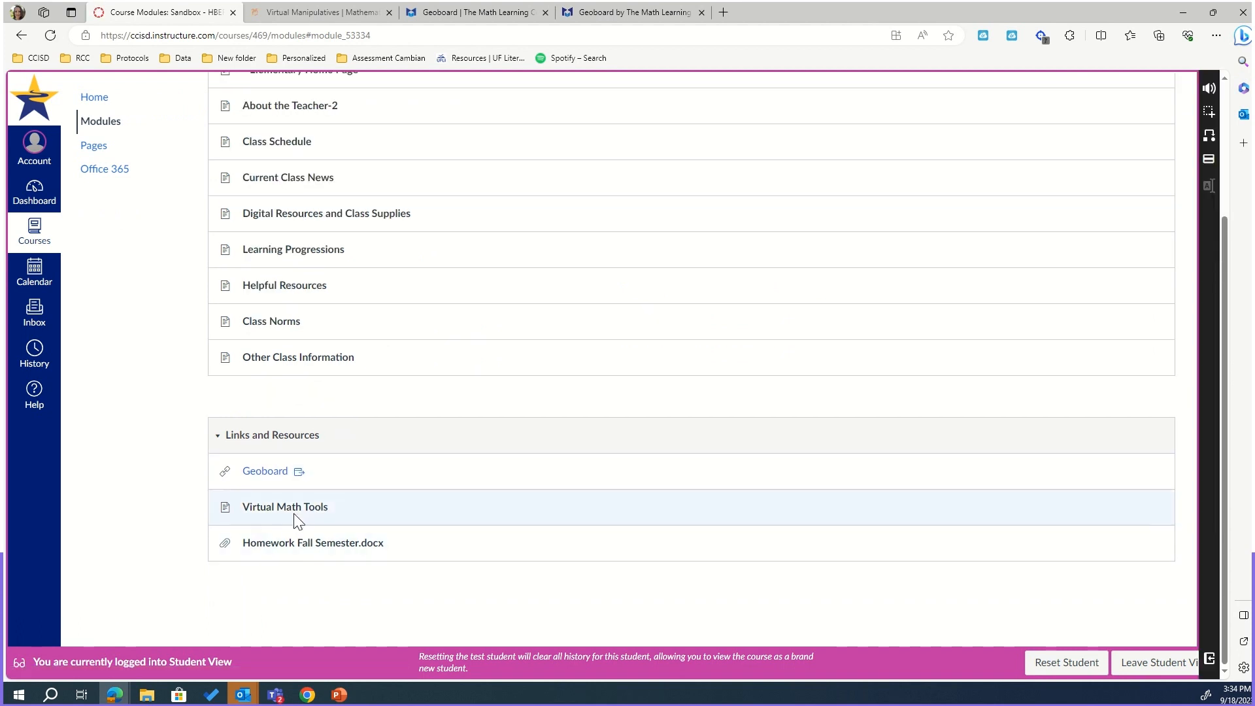
{"action": "left_click", "coordinate": [257, 510]}
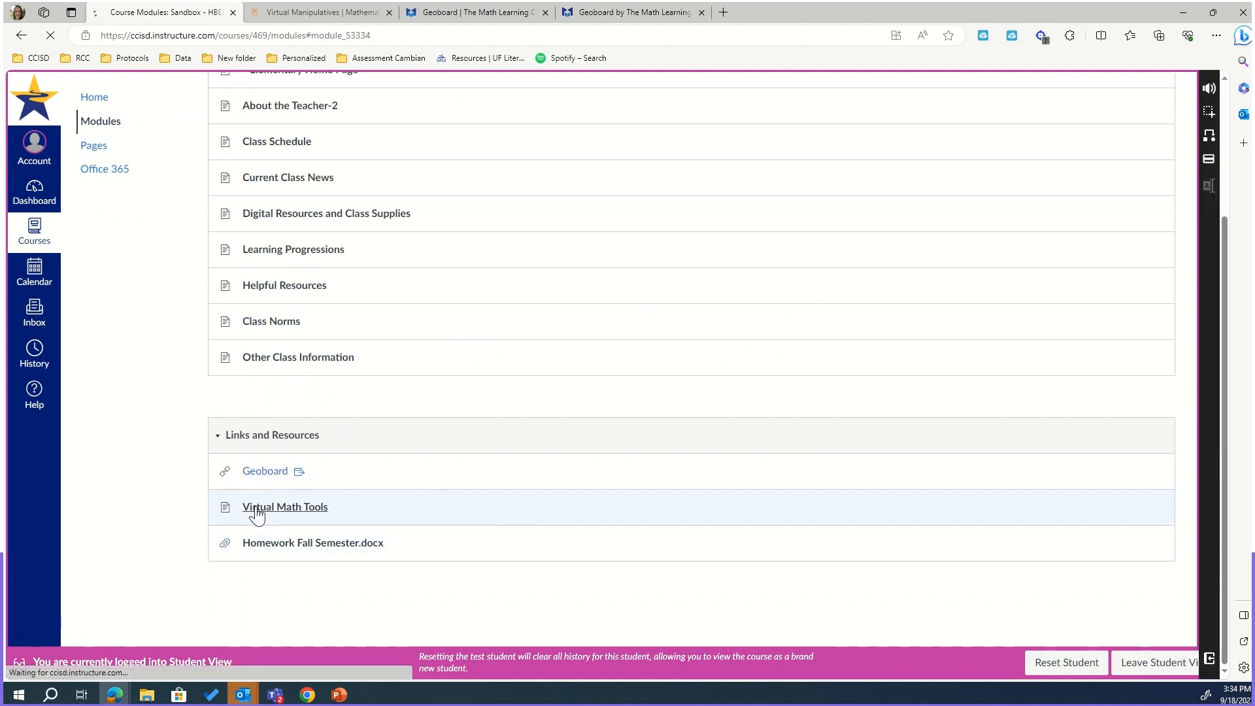